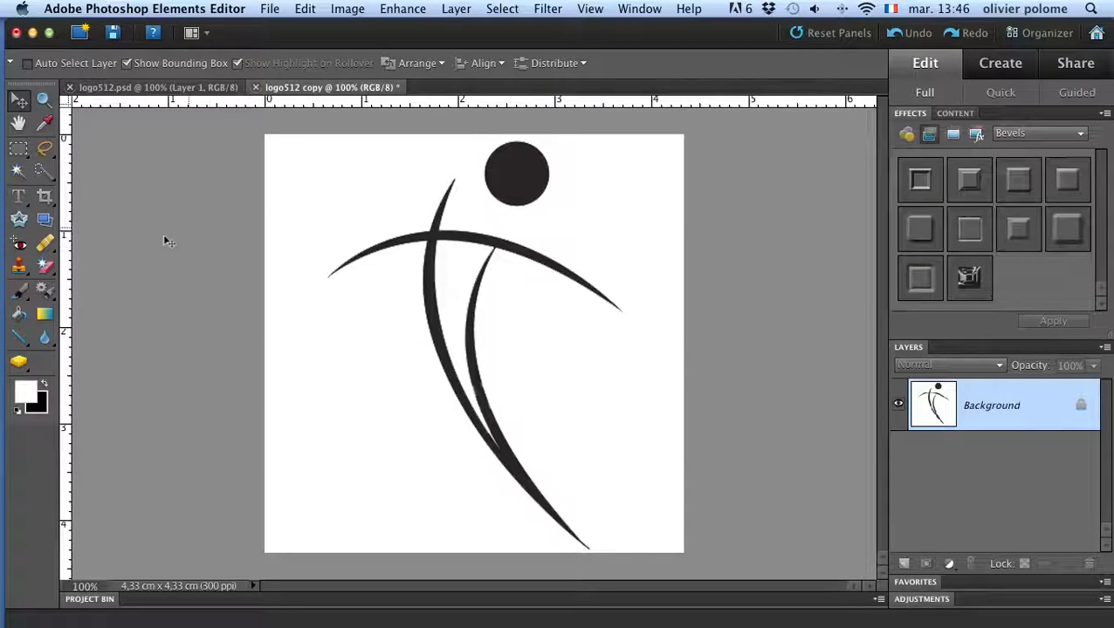
Try rubbing out a patch in the upper-left corner of the Background with the Eraser, using the hard 19 px brush.
{"action": "left_click", "coordinate": [46, 268]}
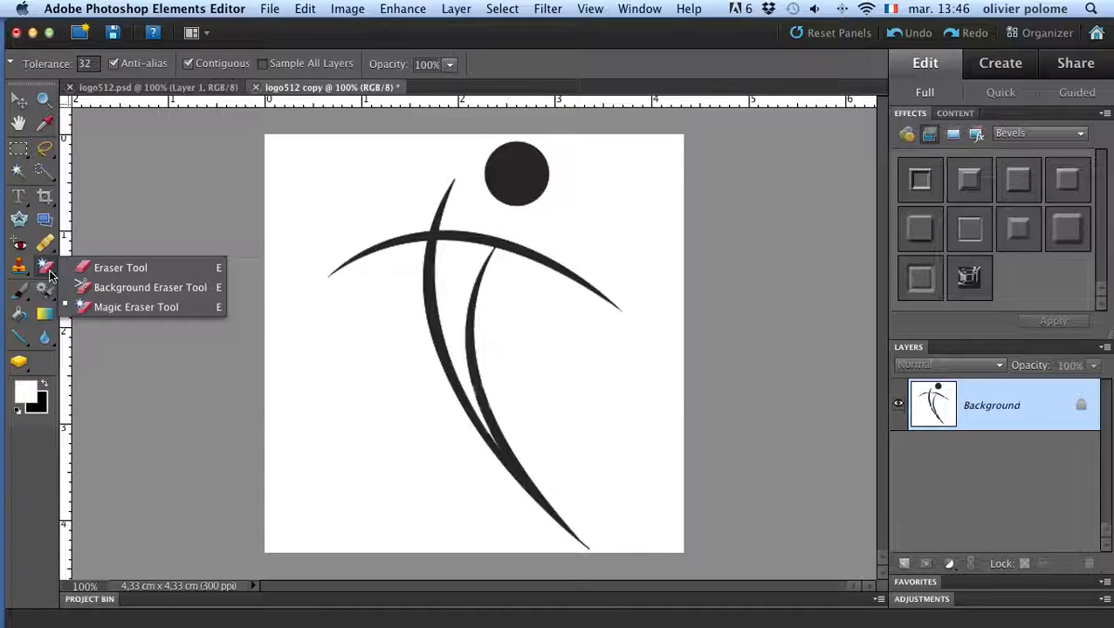
{"action": "left_click", "coordinate": [100, 270]}
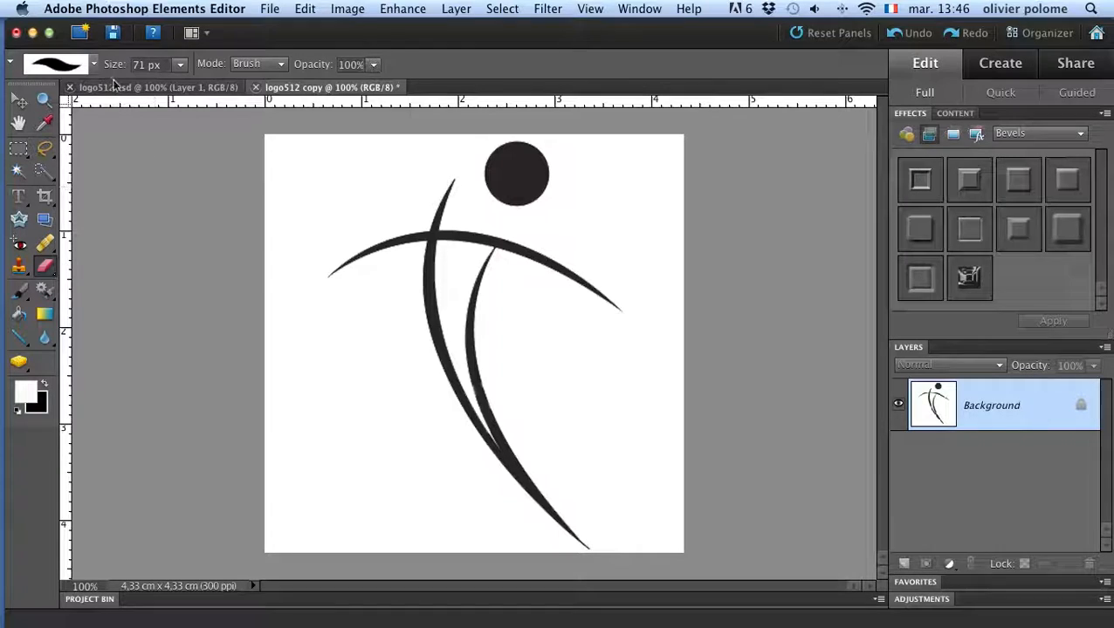
{"action": "left_click", "coordinate": [95, 65]}
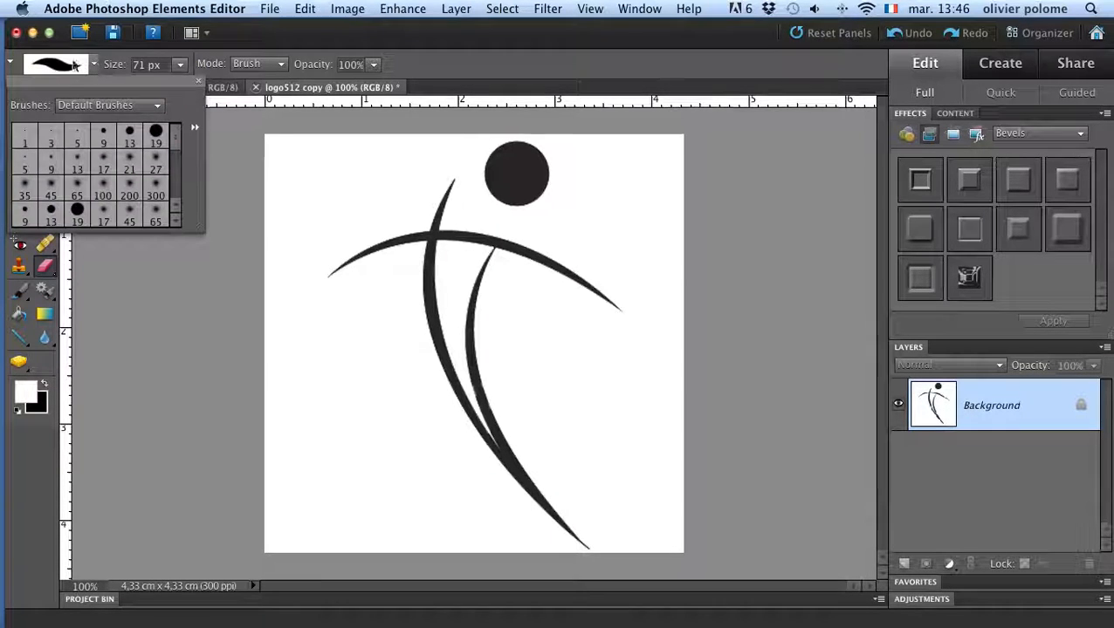
{"action": "left_click", "coordinate": [155, 137]}
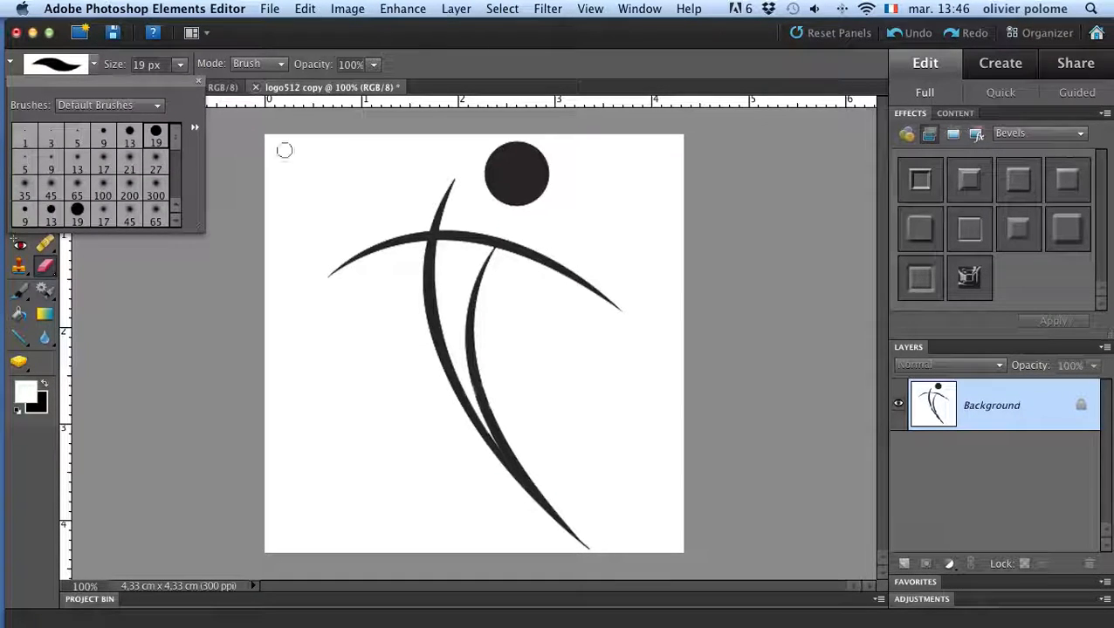
{"action": "left_click", "coordinate": [331, 150]}
{"action": "mouse_move", "coordinate": [331, 150]}
{"action": "left_mouse_down"}
{"action": "mouse_move", "coordinate": [297, 168]}
{"action": "mouse_move", "coordinate": [327, 166]}
{"action": "mouse_move", "coordinate": [316, 164]}
{"action": "left_mouse_up"}
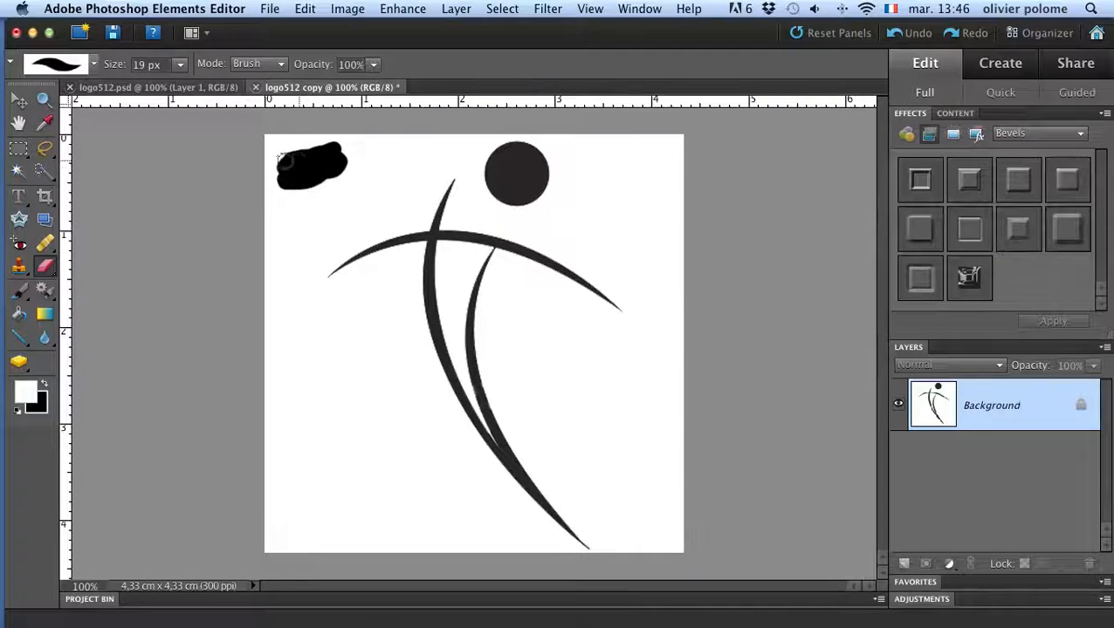
{"action": "left_click", "coordinate": [42, 273]}
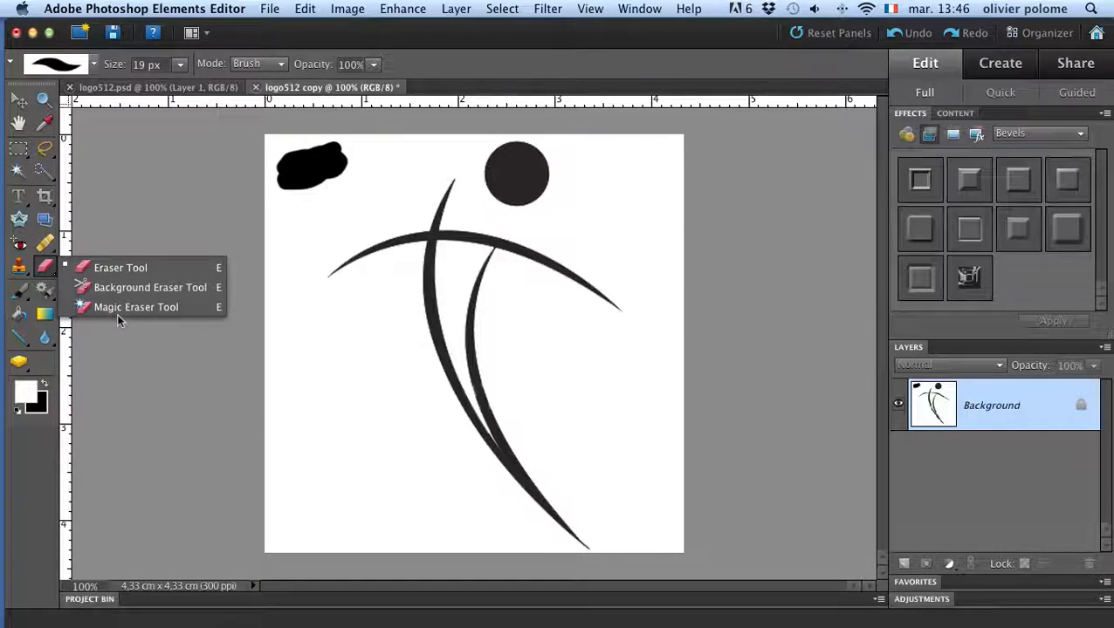
{"action": "left_click", "coordinate": [297, 178]}
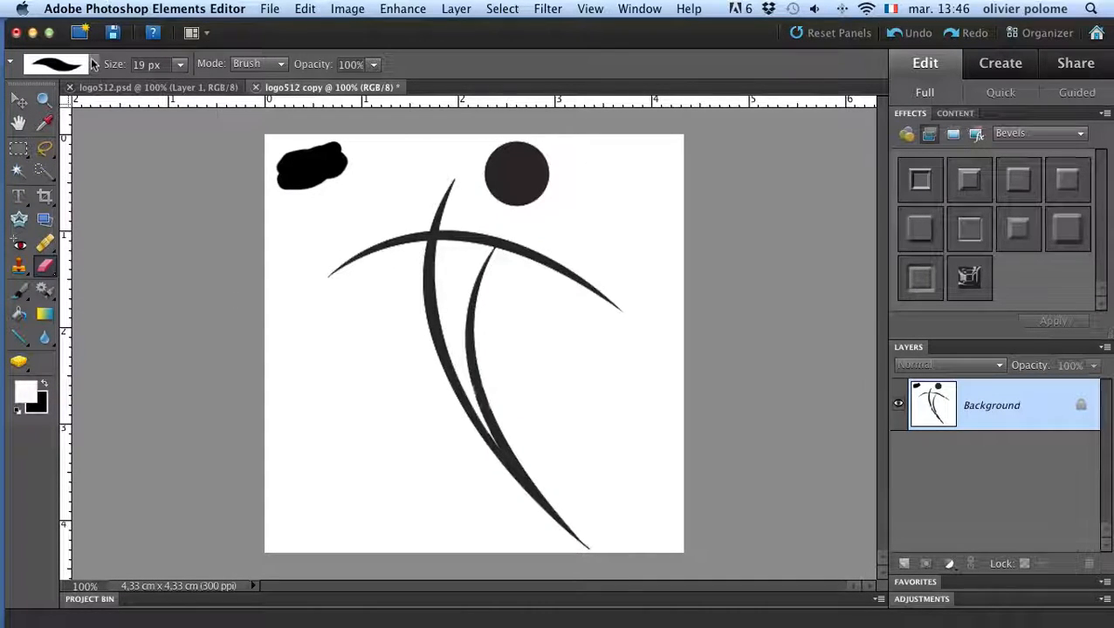
{"action": "left_click_drag", "start_coordinate": [306, 164], "coordinate": [276, 181]}
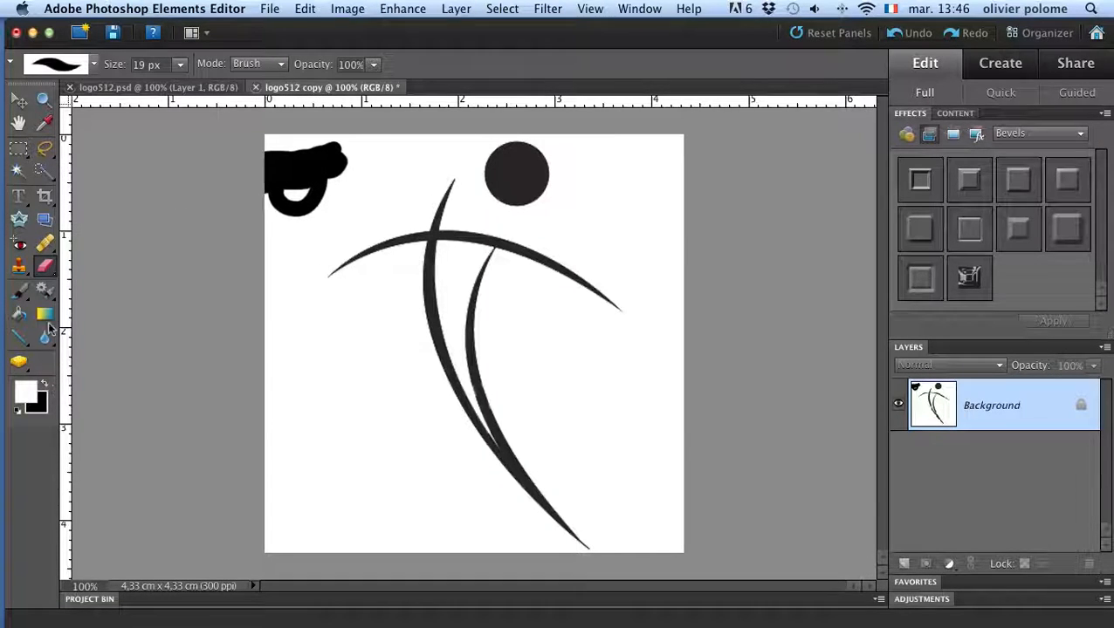
Remove the black corner patch with the Magic Eraser and rub out more of the surrounding white with the regular Eraser.
{"action": "left_click", "coordinate": [52, 266]}
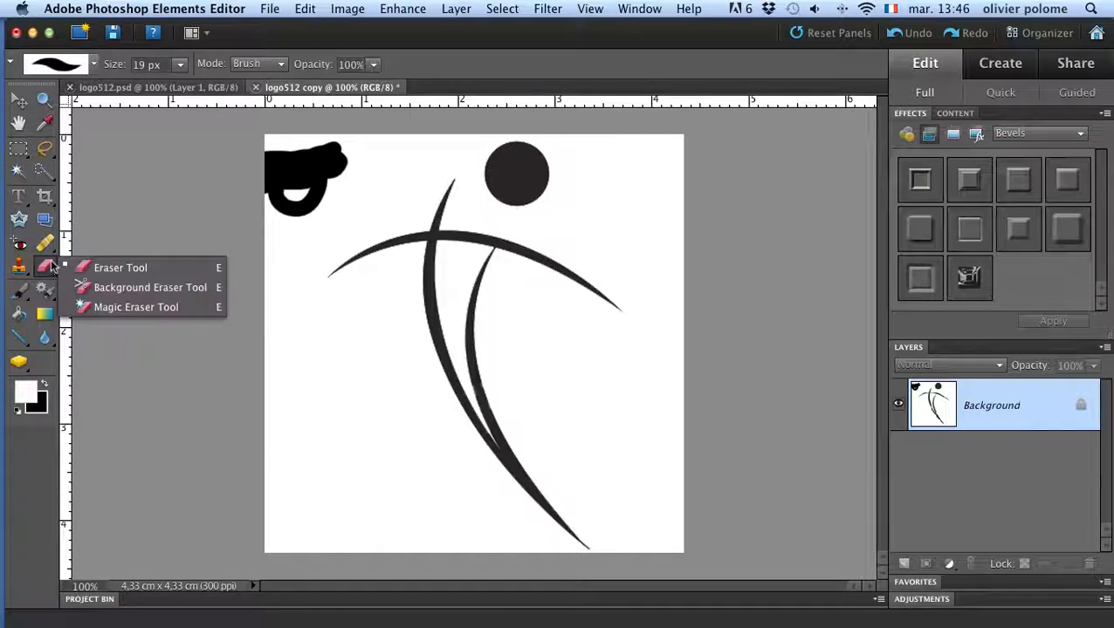
{"action": "left_click", "coordinate": [126, 312]}
{"action": "left_click", "coordinate": [275, 201]}
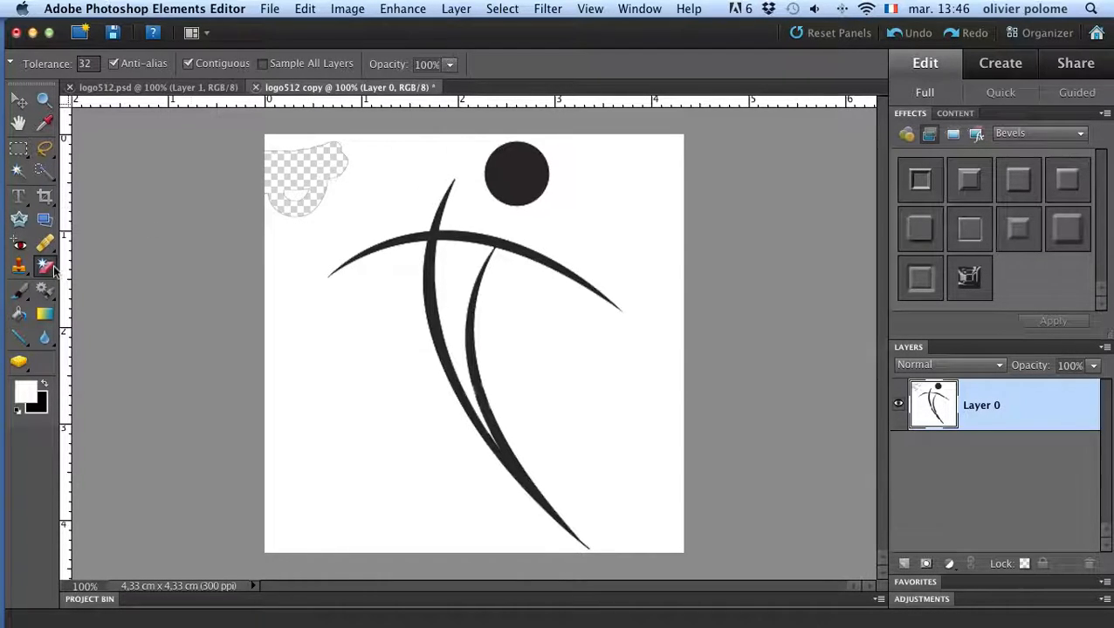
{"action": "left_click_drag", "start_coordinate": [46, 267], "coordinate": [92, 267]}
{"action": "mouse_move", "coordinate": [309, 149]}
{"action": "left_mouse_down"}
{"action": "mouse_move", "coordinate": [248, 148]}
{"action": "mouse_move", "coordinate": [321, 141]}
{"action": "mouse_move", "coordinate": [246, 134]}
{"action": "mouse_move", "coordinate": [348, 138]}
{"action": "mouse_move", "coordinate": [330, 146]}
{"action": "mouse_move", "coordinate": [351, 157]}
{"action": "mouse_move", "coordinate": [308, 187]}
{"action": "mouse_move", "coordinate": [335, 185]}
{"action": "mouse_move", "coordinate": [276, 198]}
{"action": "mouse_move", "coordinate": [306, 203]}
{"action": "mouse_move", "coordinate": [270, 203]}
{"action": "mouse_move", "coordinate": [314, 214]}
{"action": "mouse_move", "coordinate": [373, 168]}
{"action": "mouse_move", "coordinate": [295, 227]}
{"action": "mouse_move", "coordinate": [390, 143]}
{"action": "mouse_move", "coordinate": [369, 135]}
{"action": "mouse_move", "coordinate": [403, 148]}
{"action": "mouse_move", "coordinate": [262, 235]}
{"action": "mouse_move", "coordinate": [366, 210]}
{"action": "mouse_move", "coordinate": [366, 231]}
{"action": "mouse_move", "coordinate": [292, 252]}
{"action": "mouse_move", "coordinate": [358, 216]}
{"action": "mouse_move", "coordinate": [369, 219]}
{"action": "mouse_move", "coordinate": [282, 253]}
{"action": "mouse_move", "coordinate": [287, 233]}
{"action": "mouse_move", "coordinate": [263, 270]}
{"action": "left_mouse_up"}
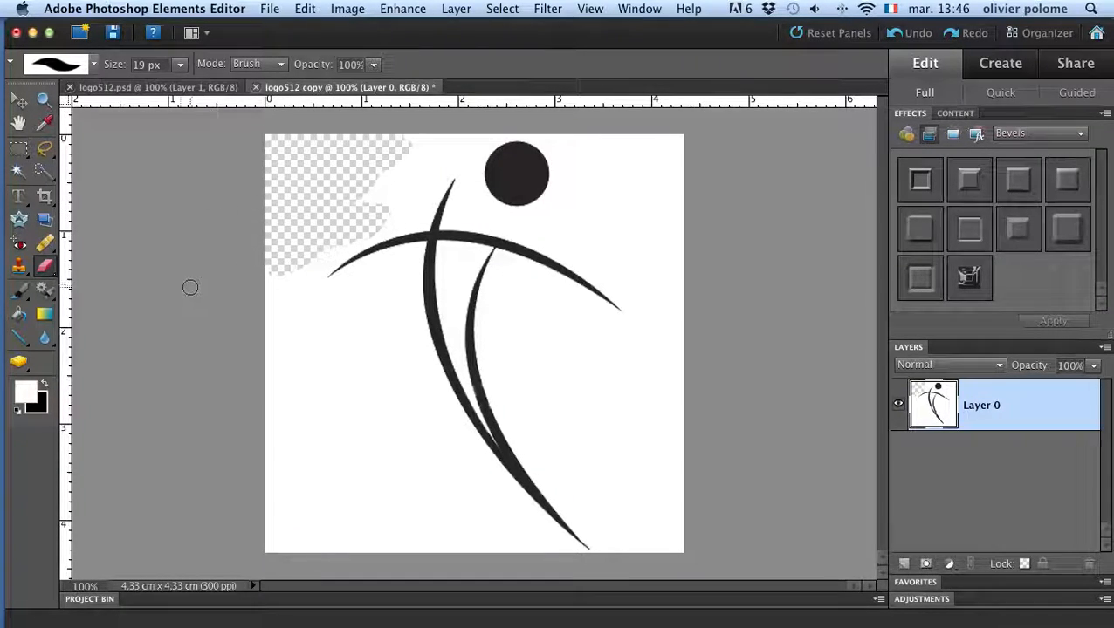
Make the white around the figure and the enclosed white between its body strokes transparent with the Magic Eraser.
{"action": "left_click", "coordinate": [47, 271]}
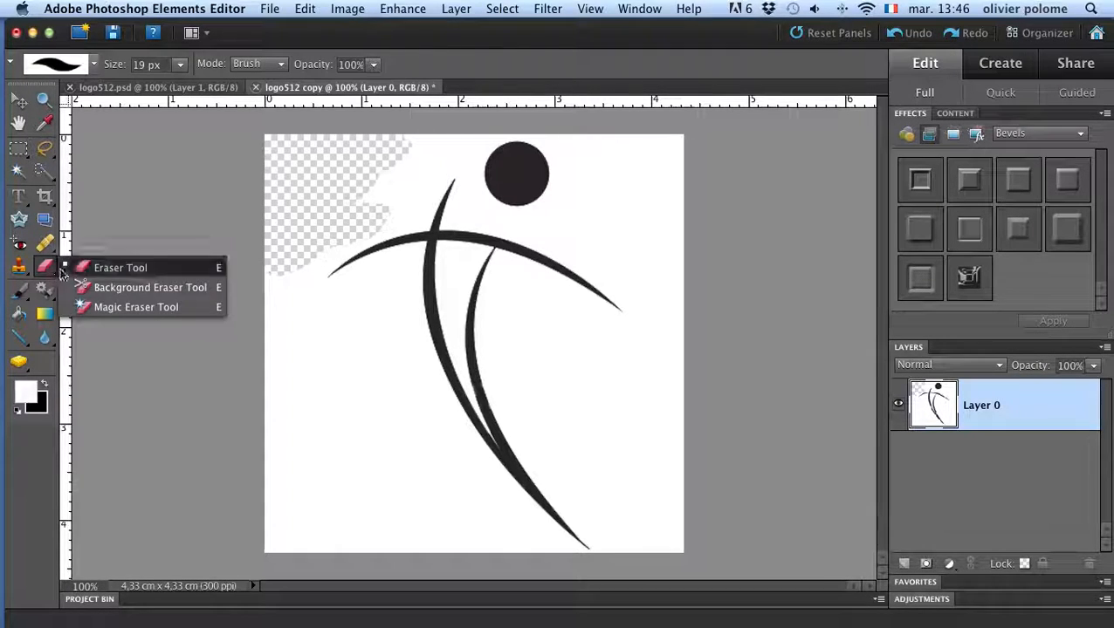
{"action": "left_click", "coordinate": [141, 309]}
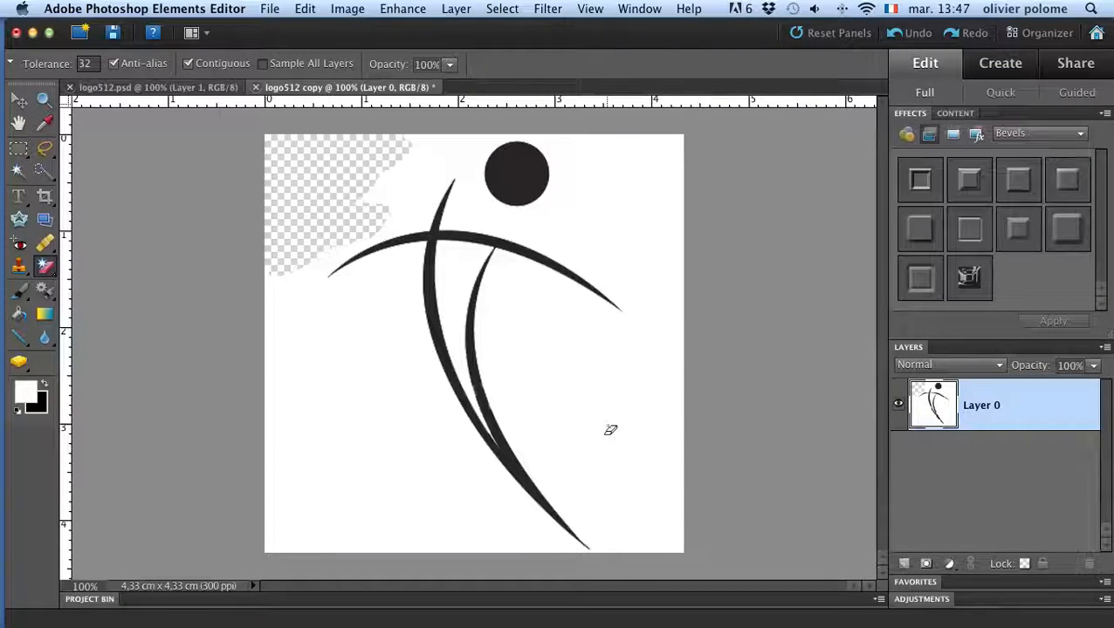
{"action": "left_click", "coordinate": [652, 230]}
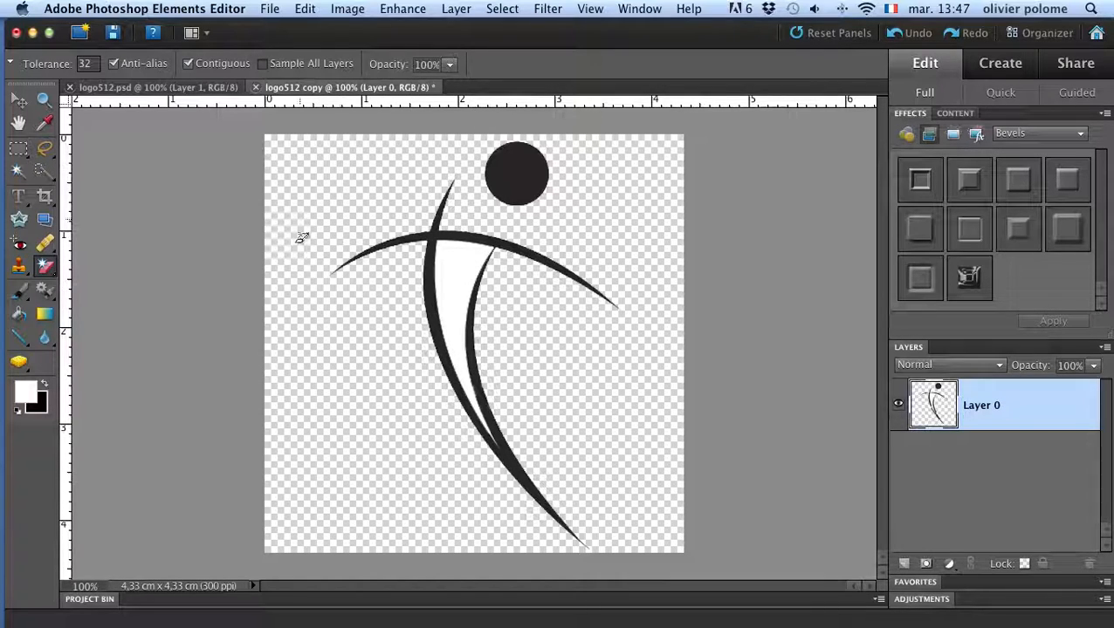
{"action": "left_click", "coordinate": [453, 267]}
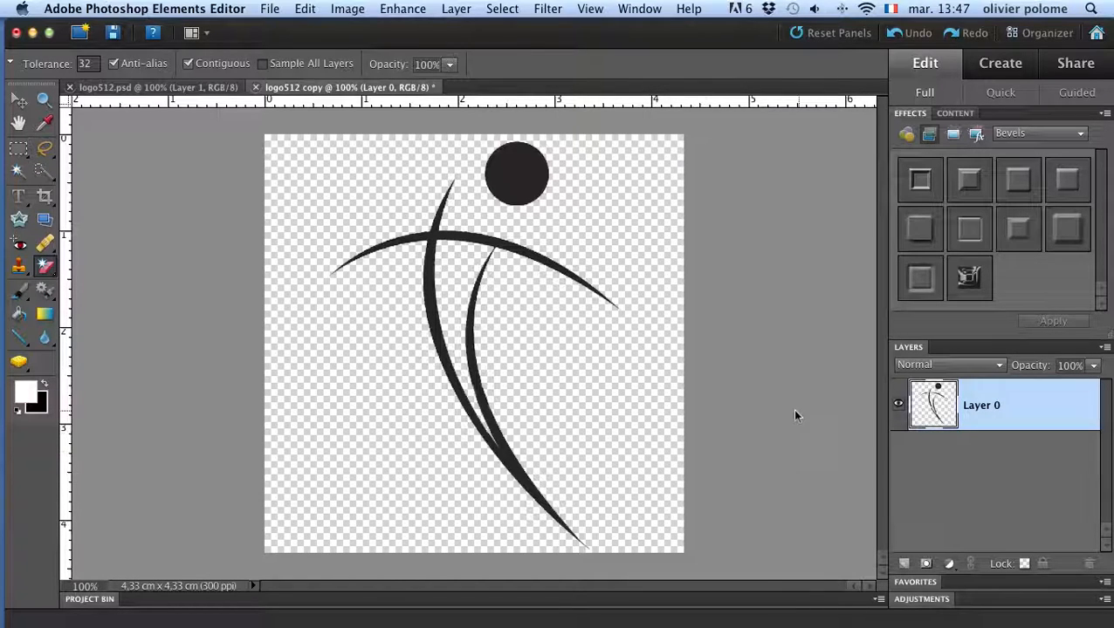
Undo all the Eraser and Magic Eraser edits to restore the white Background.
{"action": "left_click", "coordinate": [893, 39]}
{"action": "left_click", "coordinate": [893, 35]}
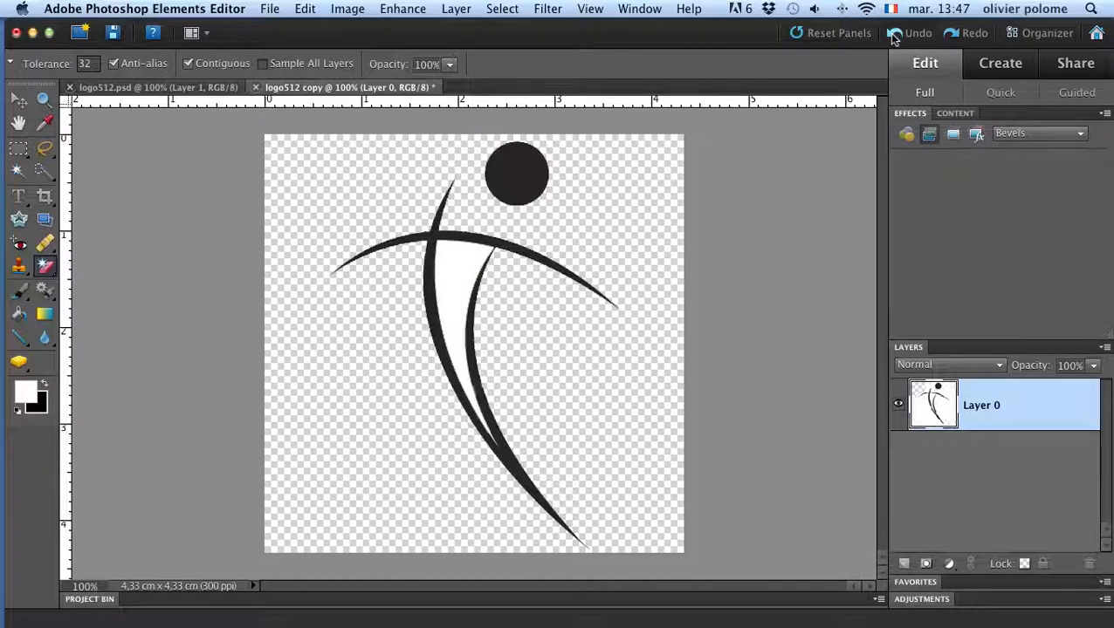
{"action": "left_click", "coordinate": [893, 35]}
{"action": "left_click", "coordinate": [893, 35]}
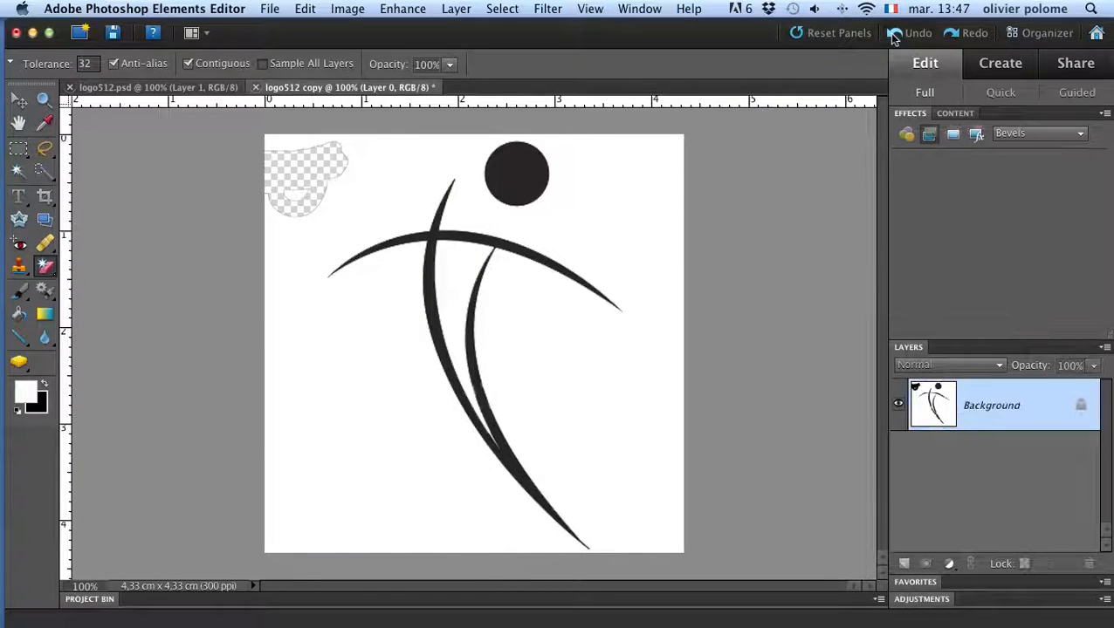
{"action": "left_click", "coordinate": [893, 35]}
{"action": "left_click", "coordinate": [893, 35]}
{"action": "left_click", "coordinate": [893, 34]}
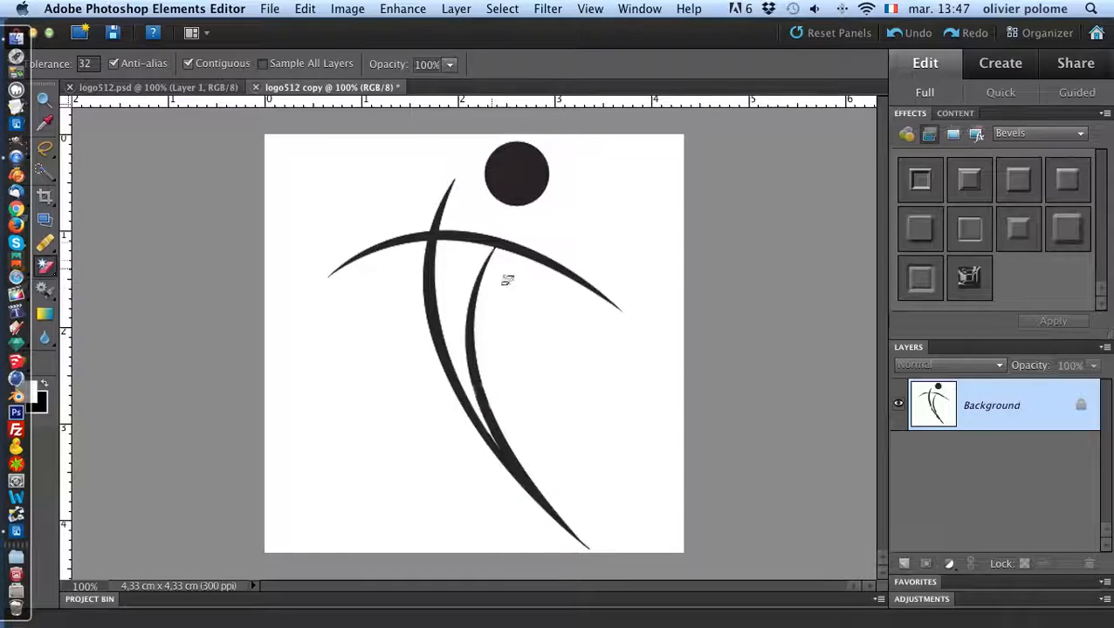
{"action": "key", "text": "ctrl+Up"}
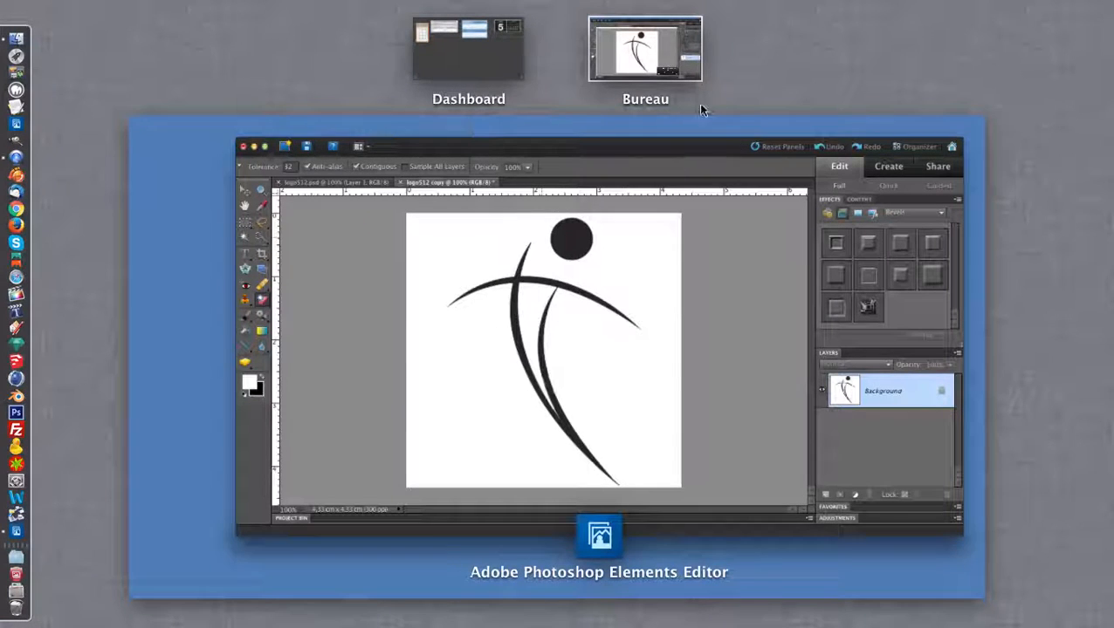
{"action": "left_click", "coordinate": [790, 110]}
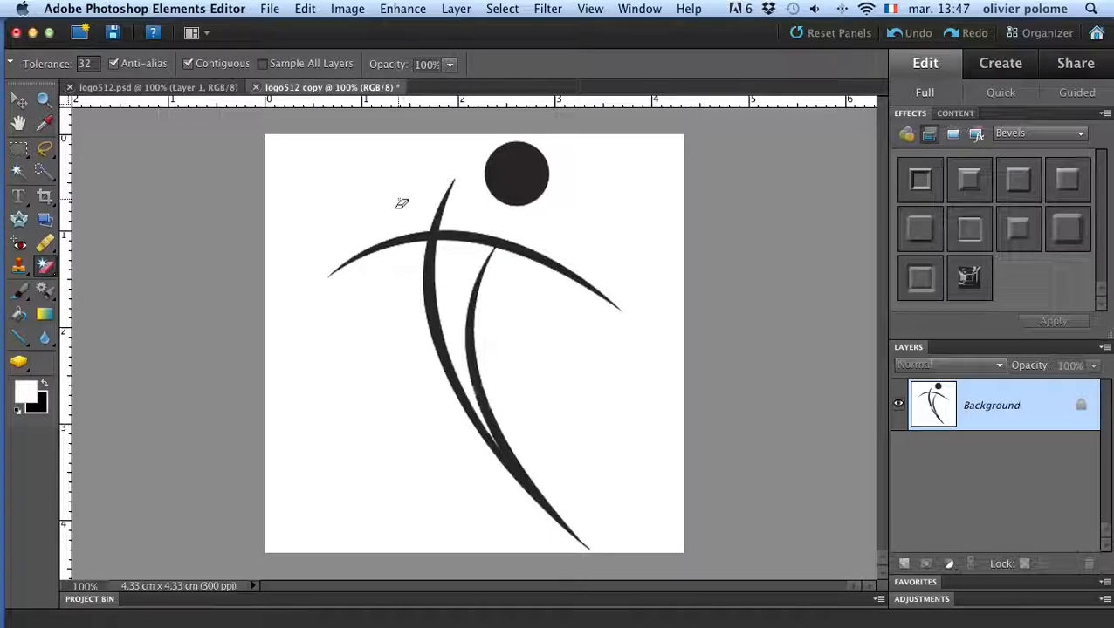
Apply the fourth Bevels layer style to the logo image, converting the Background into the regular layer Layer 0.
{"action": "left_click", "coordinate": [19, 103]}
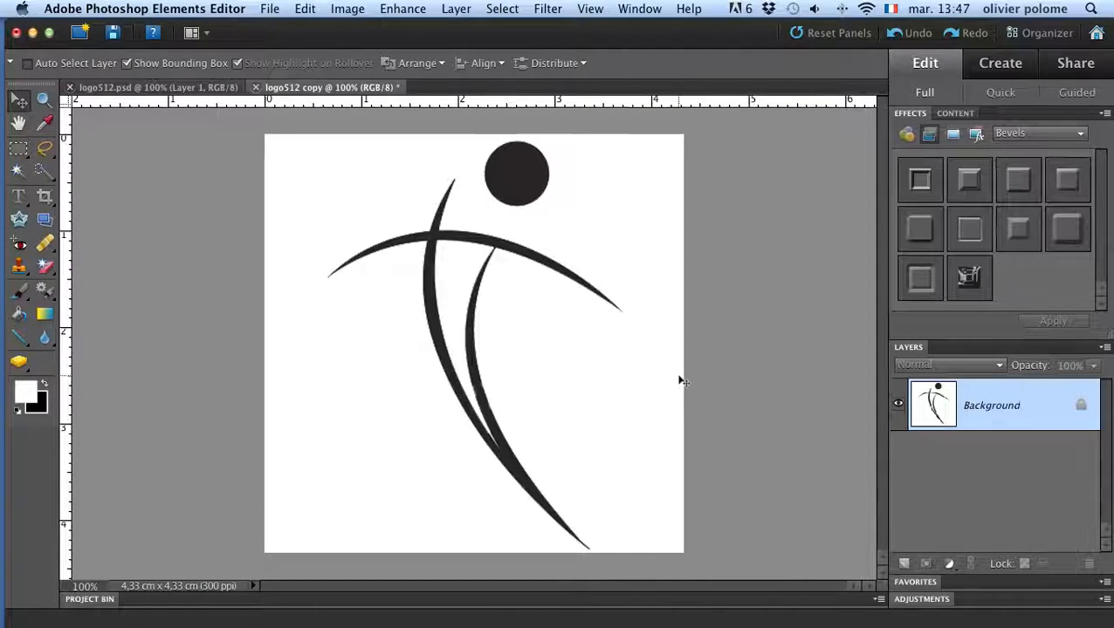
{"action": "left_click", "coordinate": [1073, 133]}
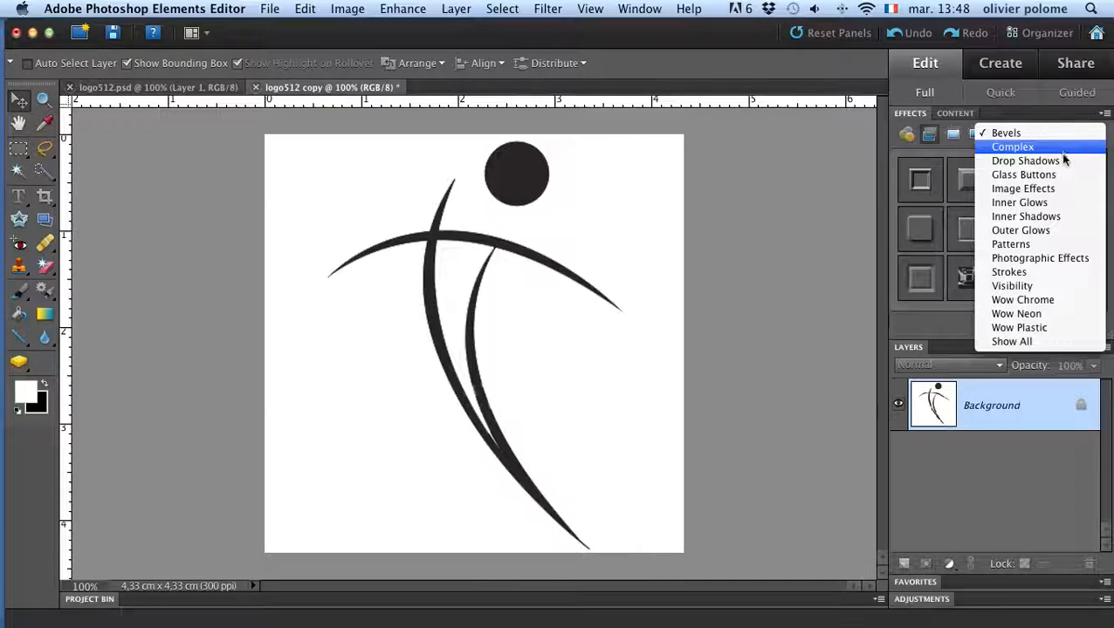
{"action": "left_click", "coordinate": [1036, 132]}
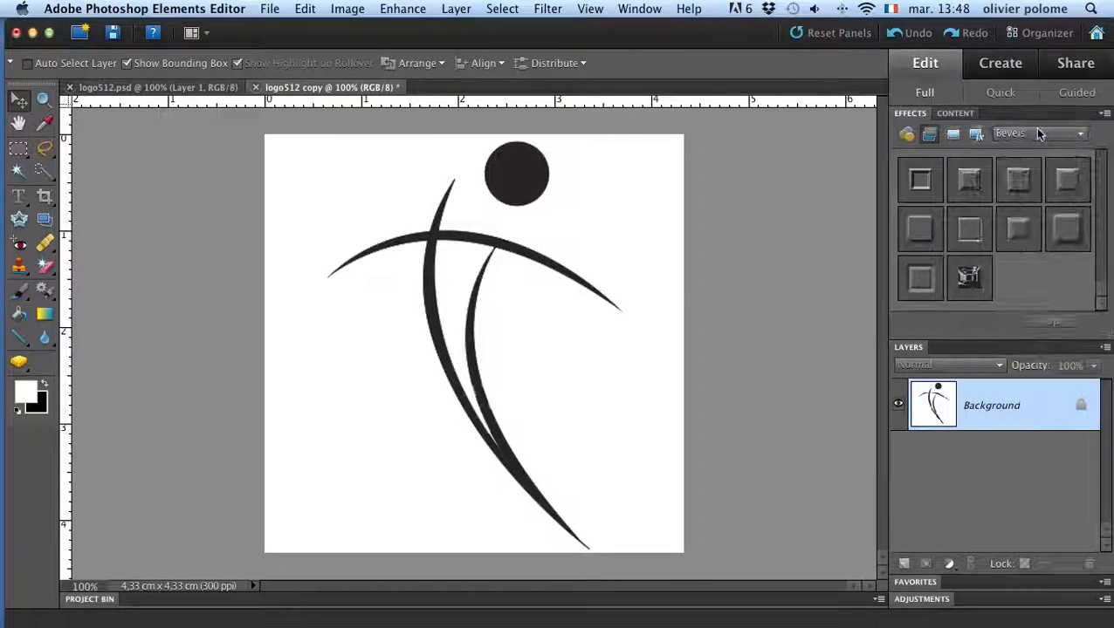
{"action": "double_click", "coordinate": [1070, 186]}
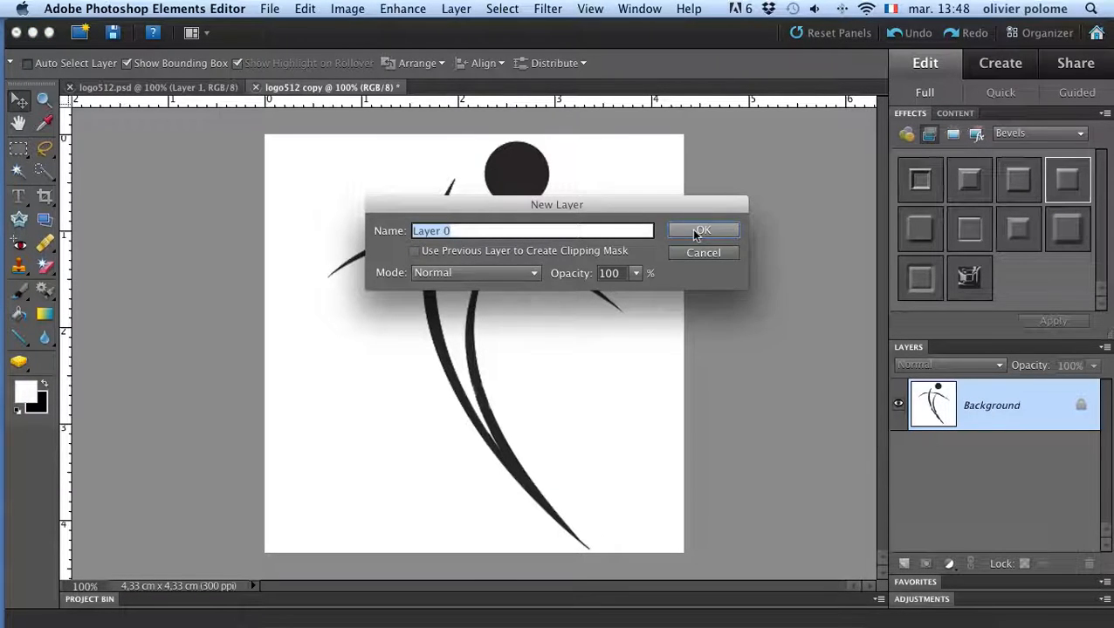
{"action": "left_click", "coordinate": [696, 232]}
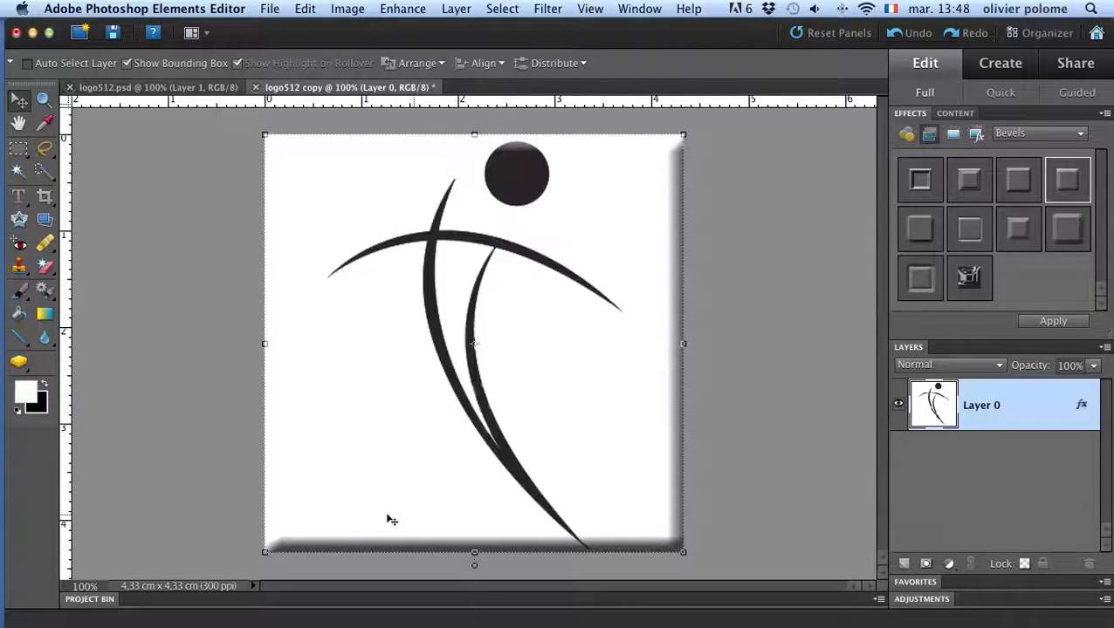
Open the style settings of Layer 0 and compare the bevel directions Down and Up, ending on Up.
{"action": "double_click", "coordinate": [1082, 408]}
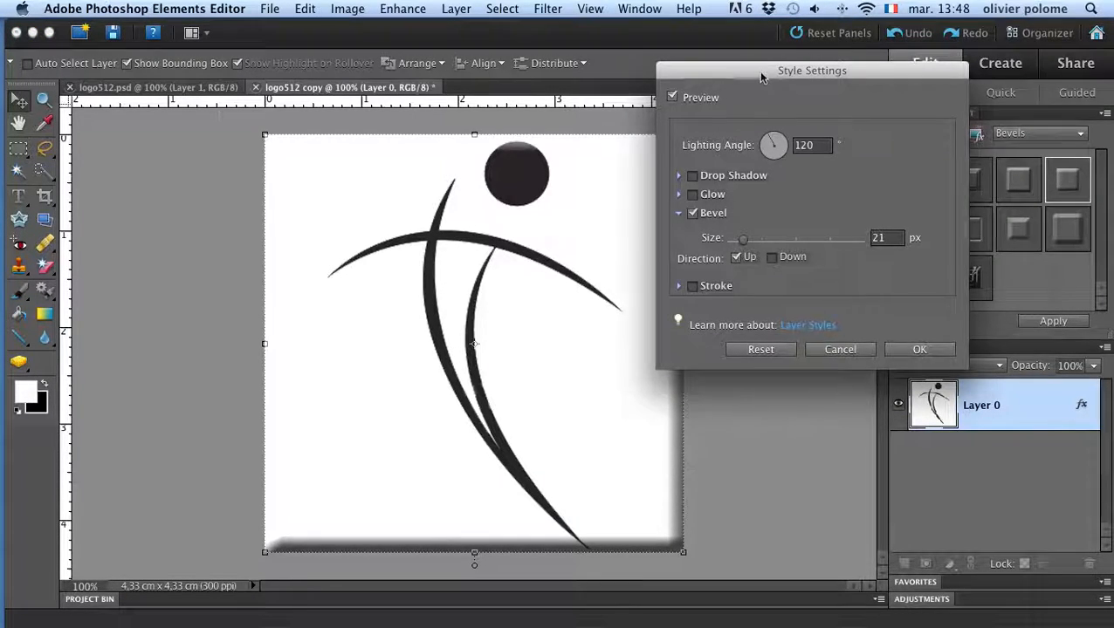
{"action": "left_click_drag", "start_coordinate": [733, 73], "coordinate": [822, 56]}
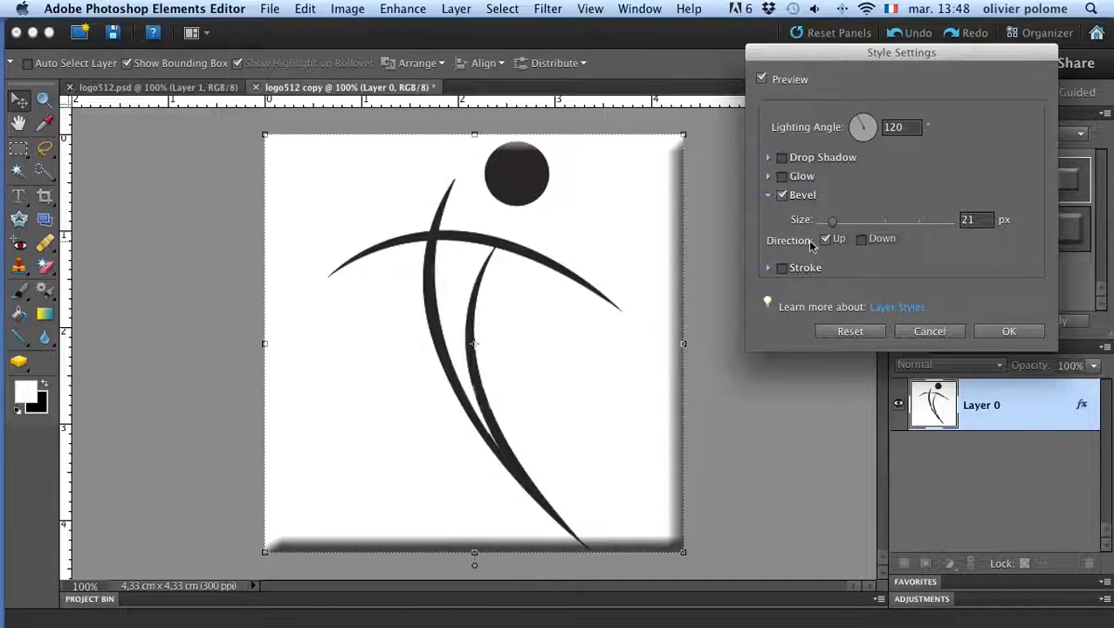
{"action": "left_click", "coordinate": [859, 241]}
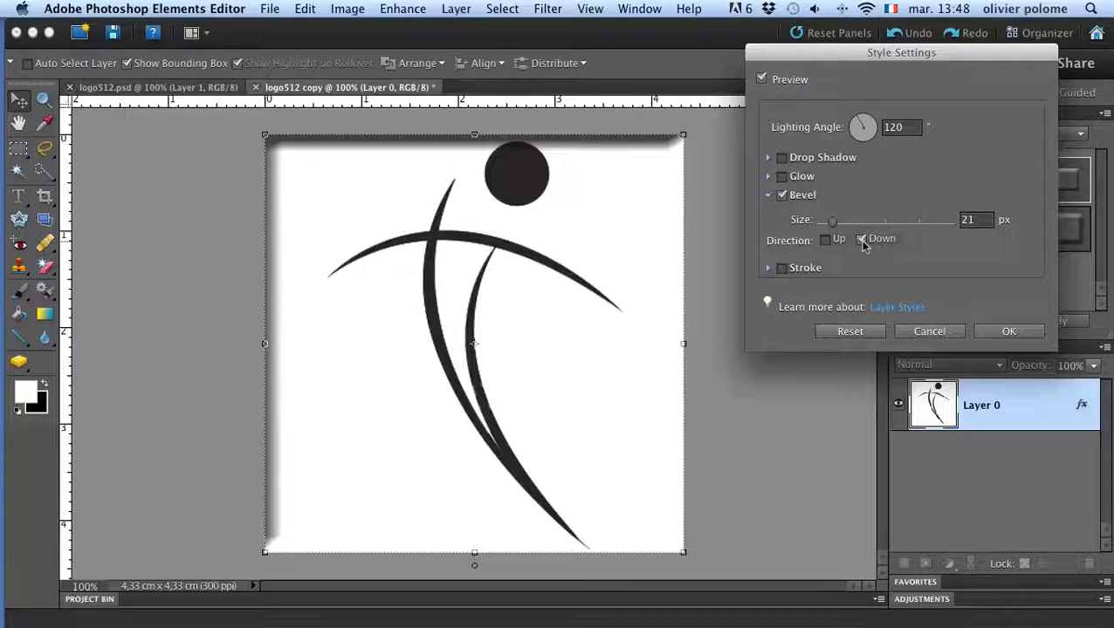
{"action": "left_click", "coordinate": [827, 241]}
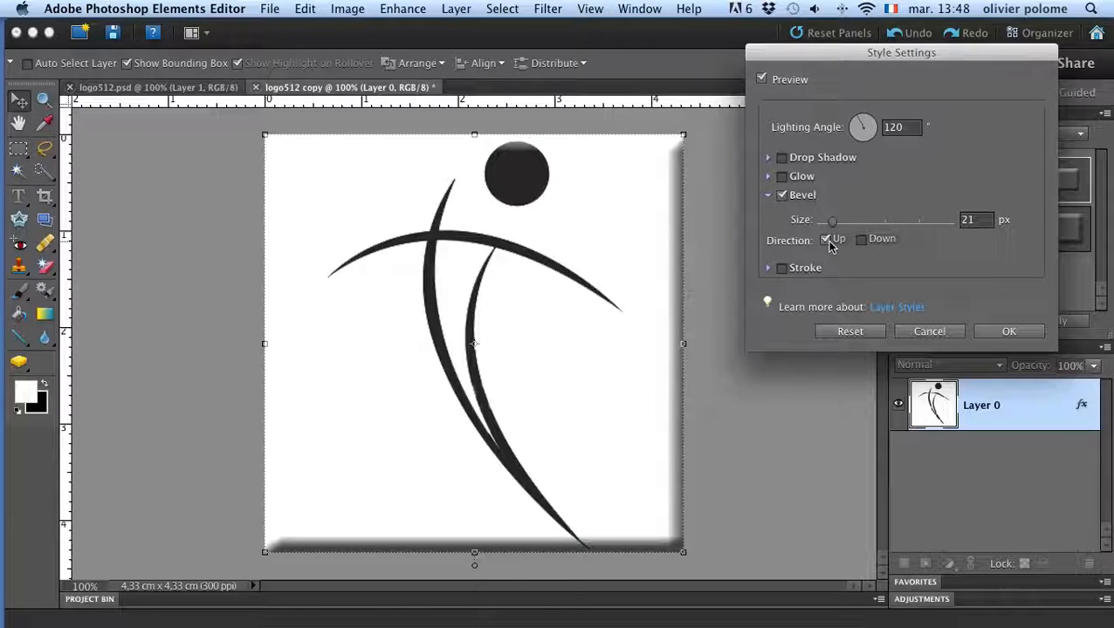
{"action": "left_click", "coordinate": [861, 240]}
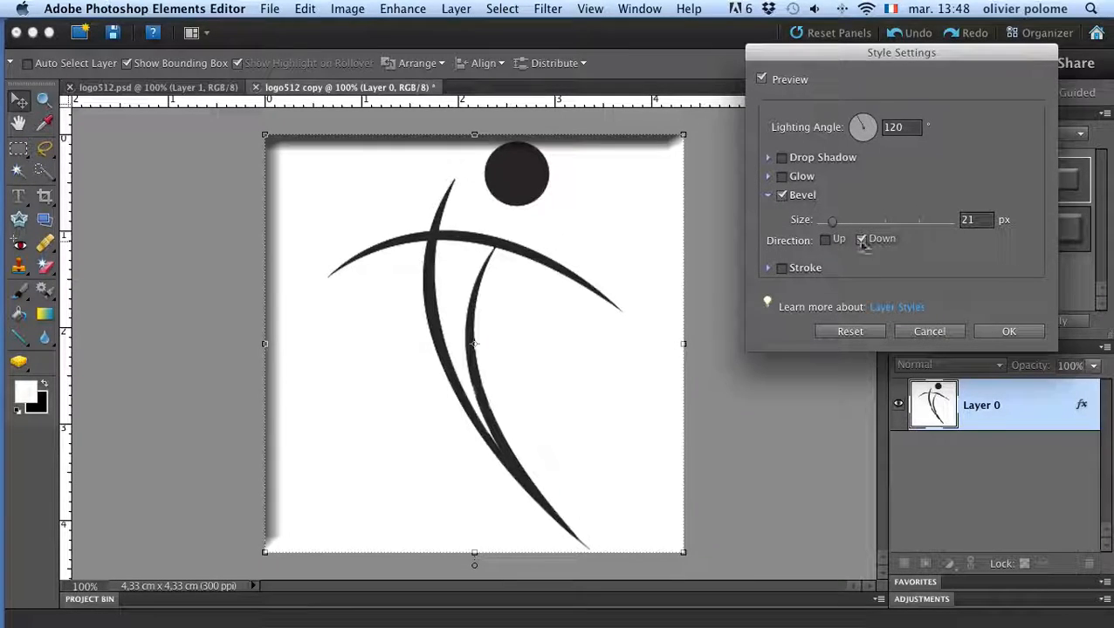
{"action": "left_click", "coordinate": [825, 240]}
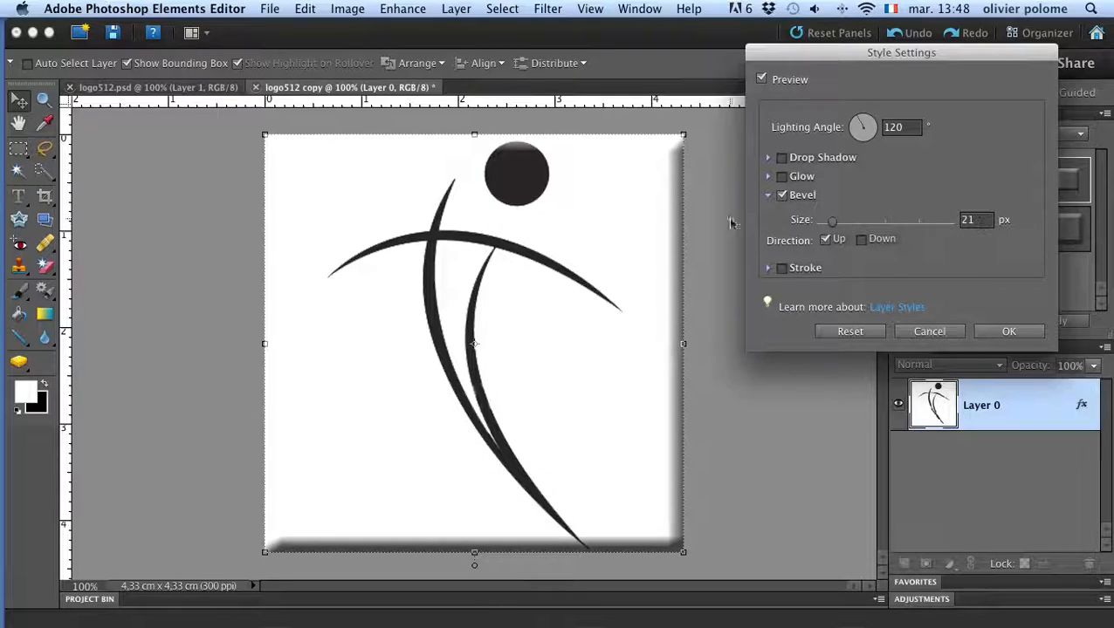
Set the bevel size to 6 px and the lighting angle to 146° for Layer 0.
{"action": "mouse_move", "coordinate": [832, 220]}
{"action": "left_mouse_down"}
{"action": "mouse_move", "coordinate": [860, 222]}
{"action": "mouse_move", "coordinate": [824, 225]}
{"action": "left_mouse_up"}
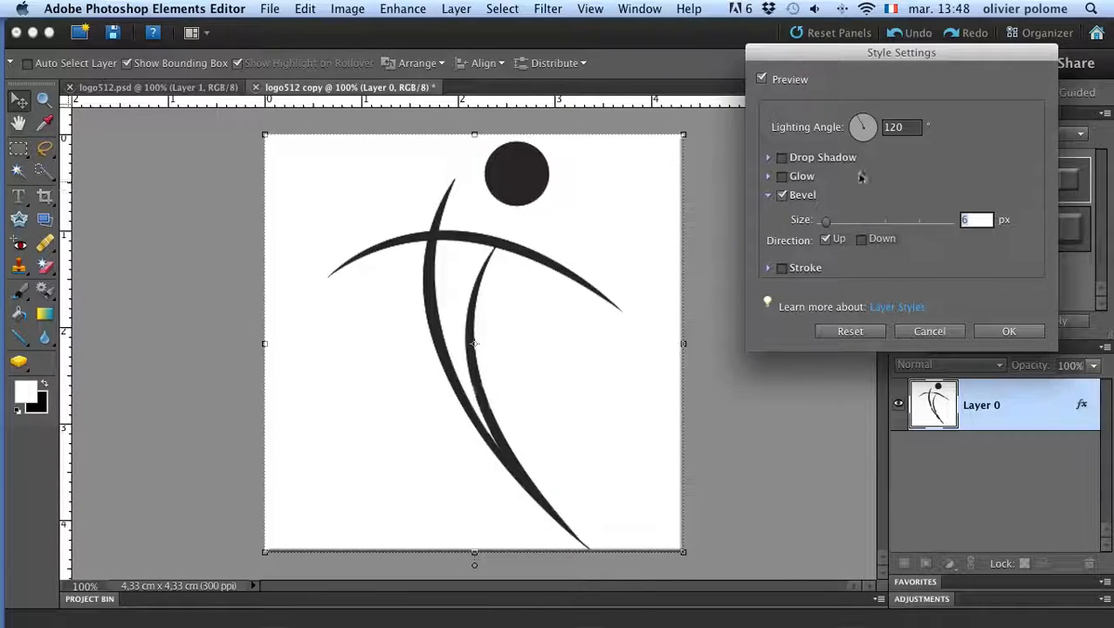
{"action": "mouse_move", "coordinate": [861, 122]}
{"action": "left_mouse_down"}
{"action": "mouse_move", "coordinate": [848, 153]}
{"action": "mouse_move", "coordinate": [843, 114]}
{"action": "mouse_move", "coordinate": [860, 107]}
{"action": "mouse_move", "coordinate": [843, 115]}
{"action": "left_mouse_up"}
Expand the Drop Shadow settings and try the shadow on Layer 0, switching it off again.
{"action": "left_click", "coordinate": [769, 159]}
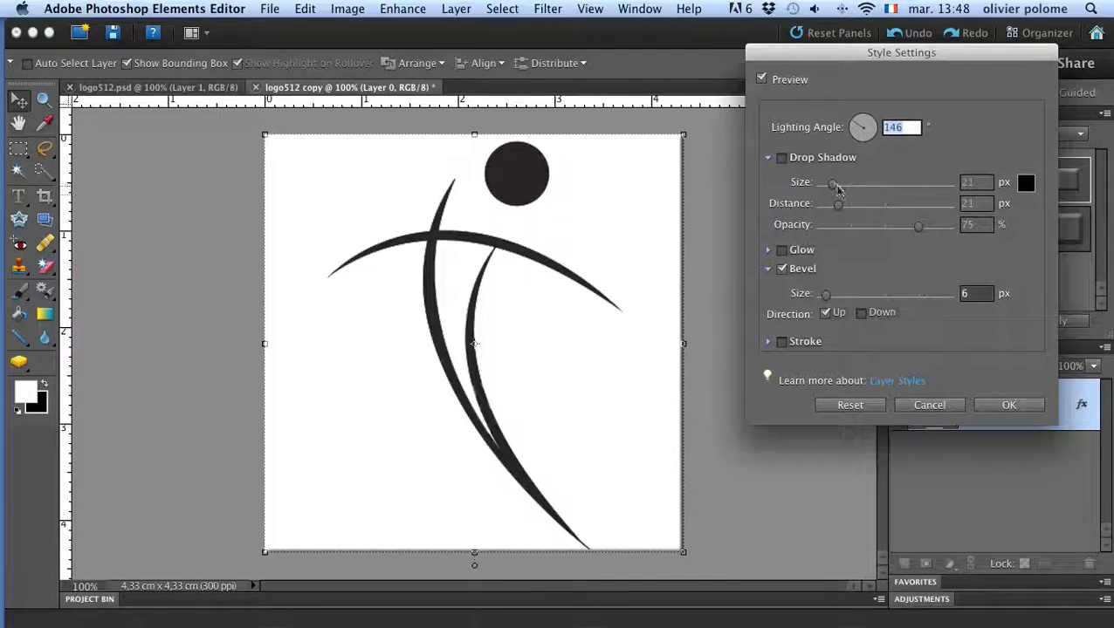
{"action": "left_click", "coordinate": [782, 159]}
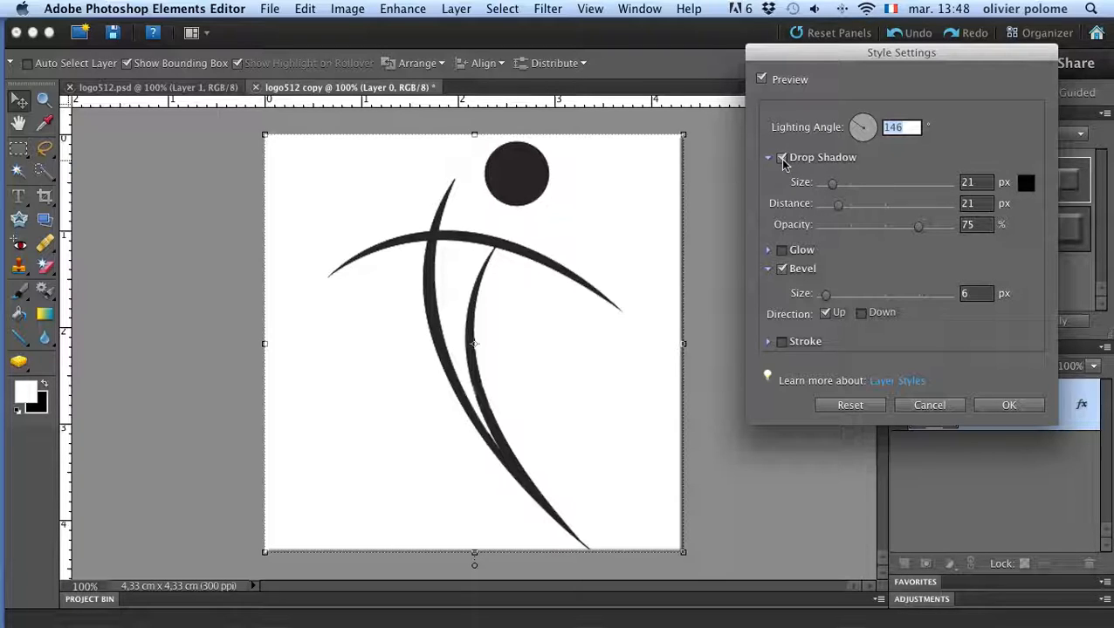
{"action": "left_click", "coordinate": [783, 159]}
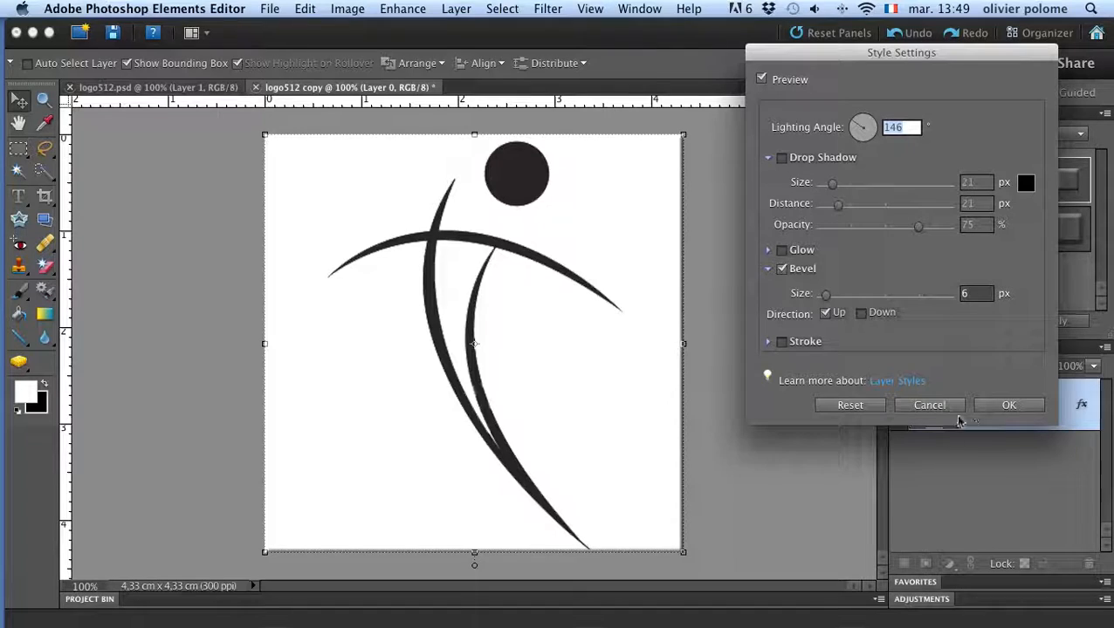
Accept the style settings of Layer 0 and delete the white Background layer from logo512.psd.
{"action": "left_click", "coordinate": [1006, 406]}
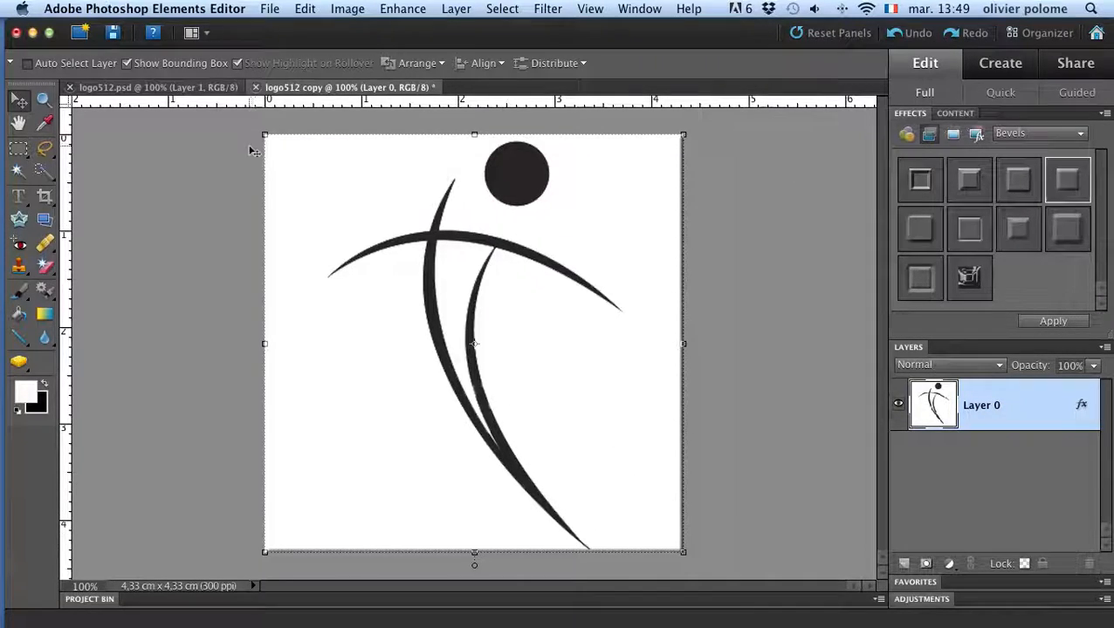
{"action": "left_click", "coordinate": [128, 88]}
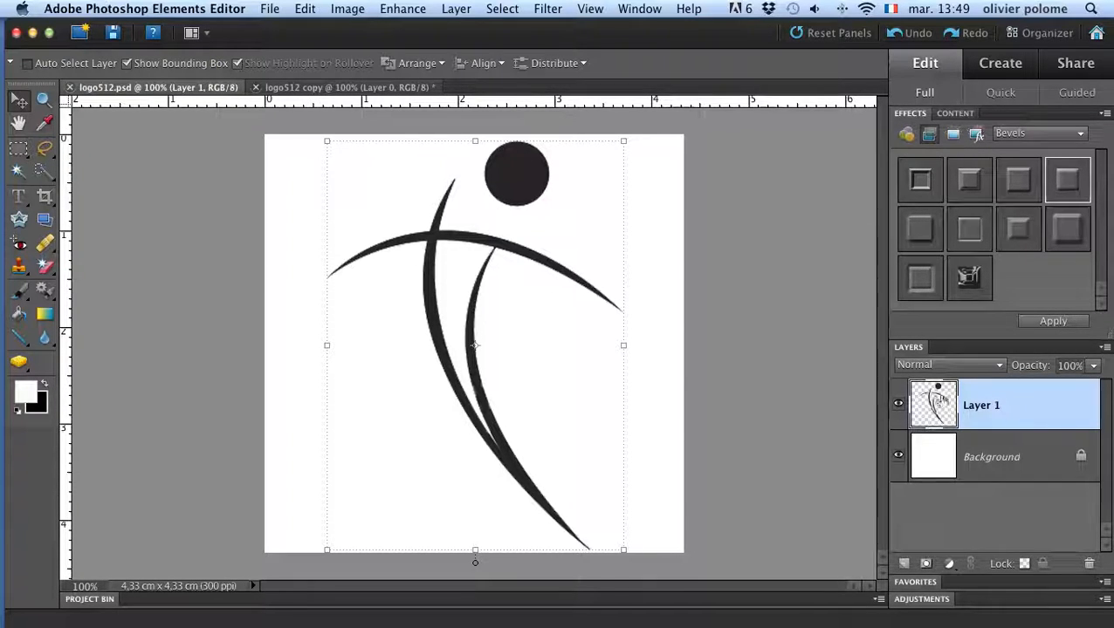
{"action": "left_click", "coordinate": [1004, 456]}
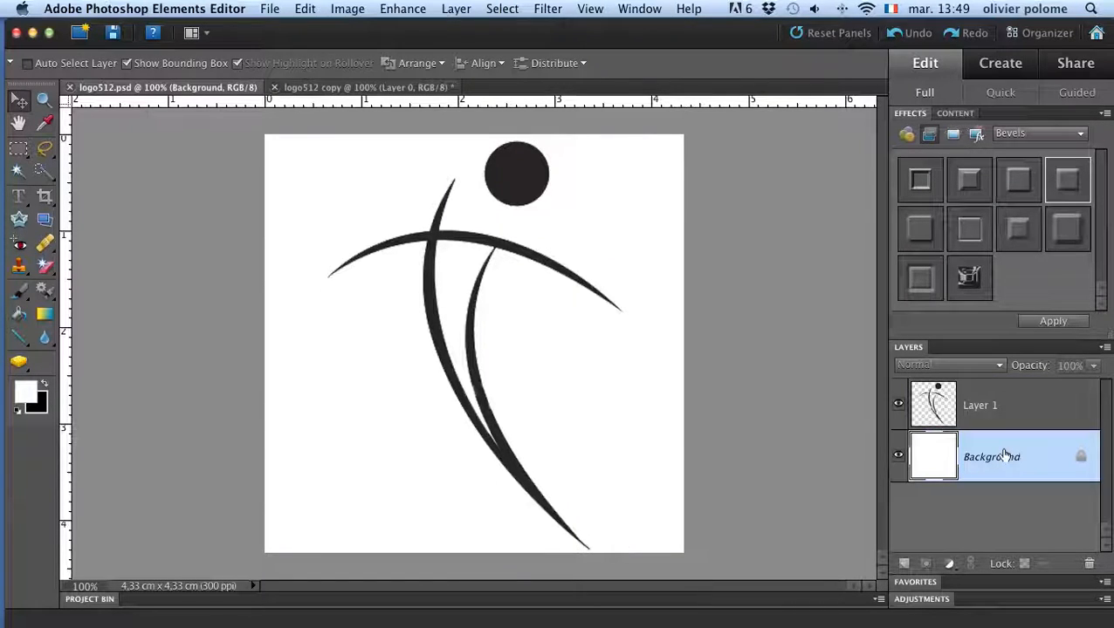
{"action": "right_click", "coordinate": [1008, 457]}
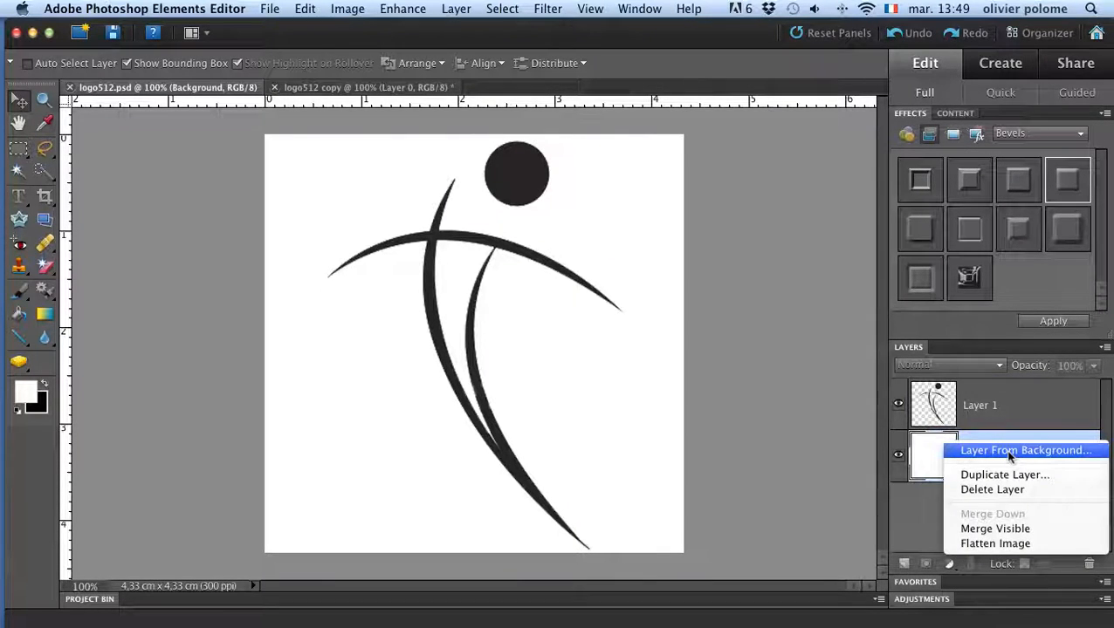
{"action": "left_click", "coordinate": [1001, 490]}
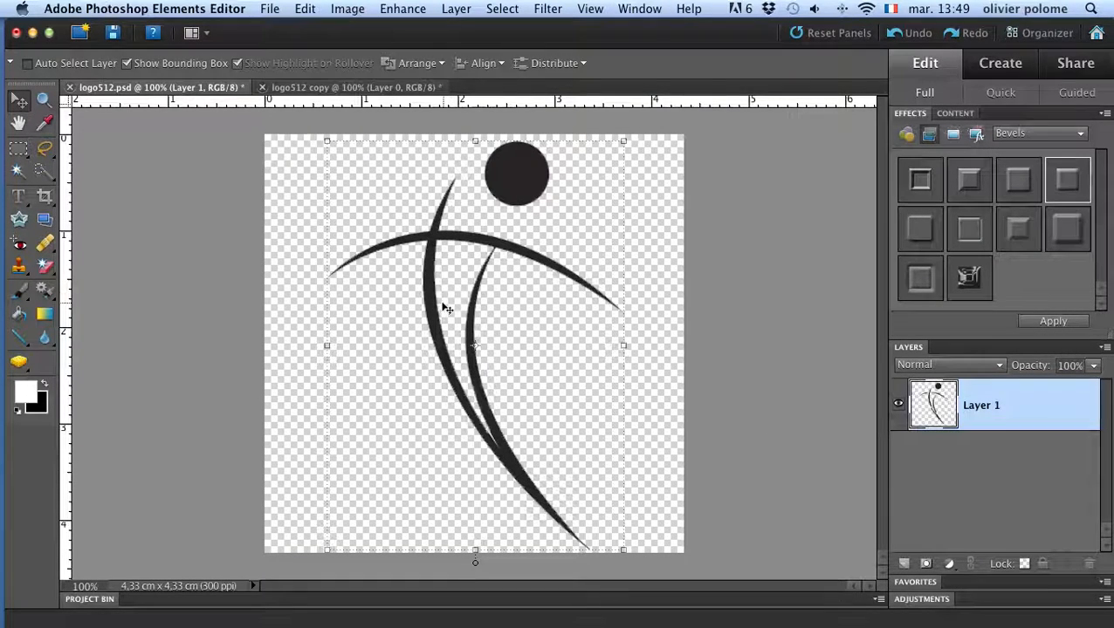
Apply the fourth Bevels layer style to the transparent logo's Layer 1 and set the bevel size to 5 px.
{"action": "double_click", "coordinate": [1070, 183]}
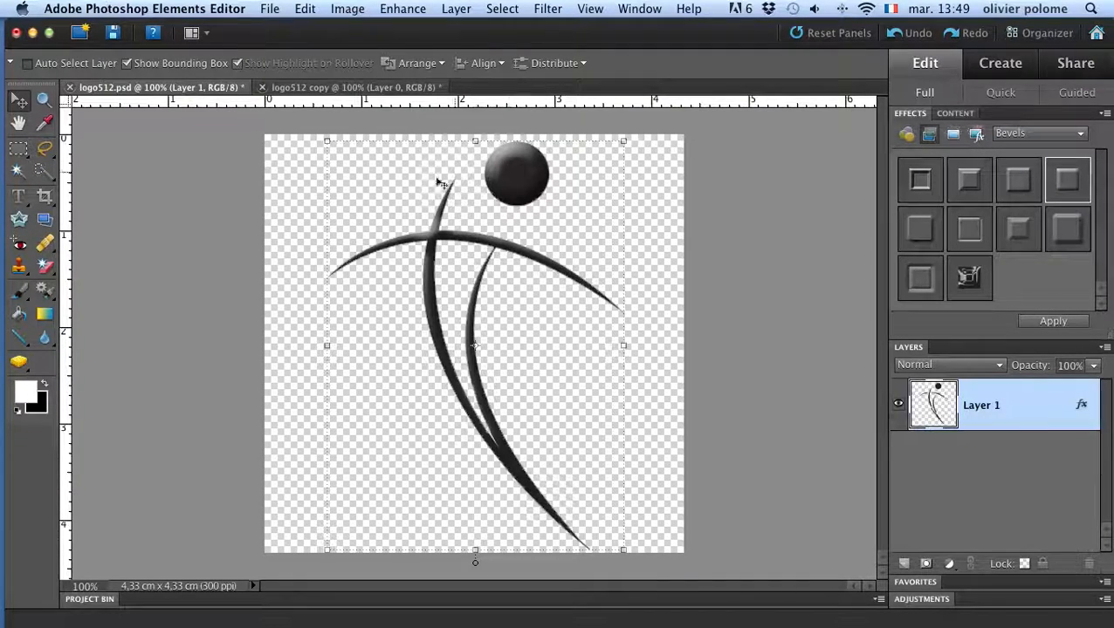
{"action": "double_click", "coordinate": [1082, 407]}
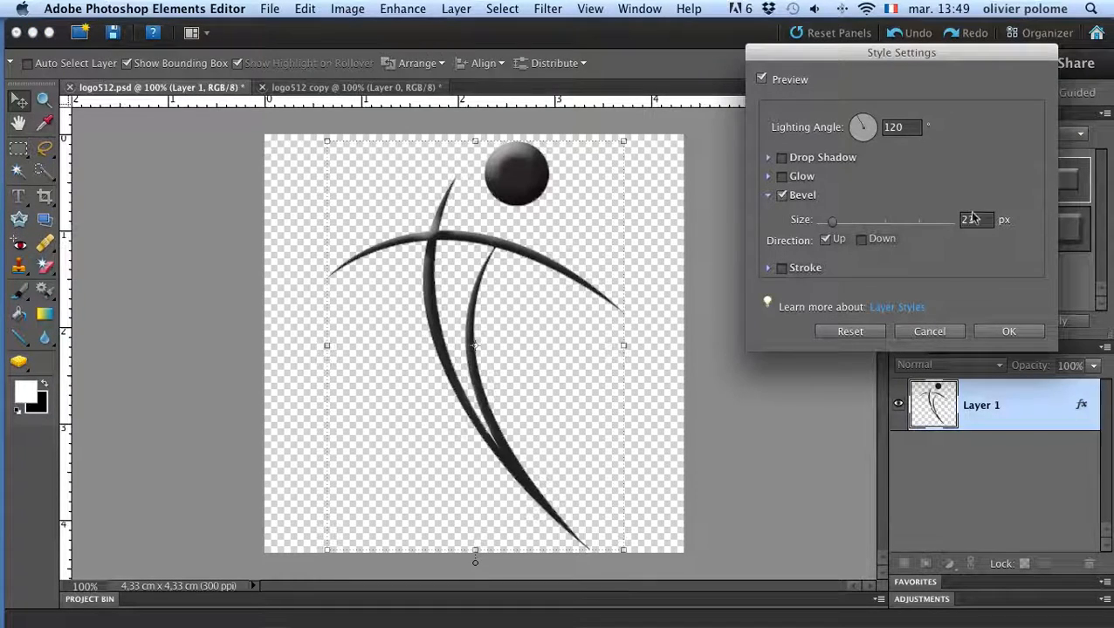
{"action": "left_click", "coordinate": [968, 219]}
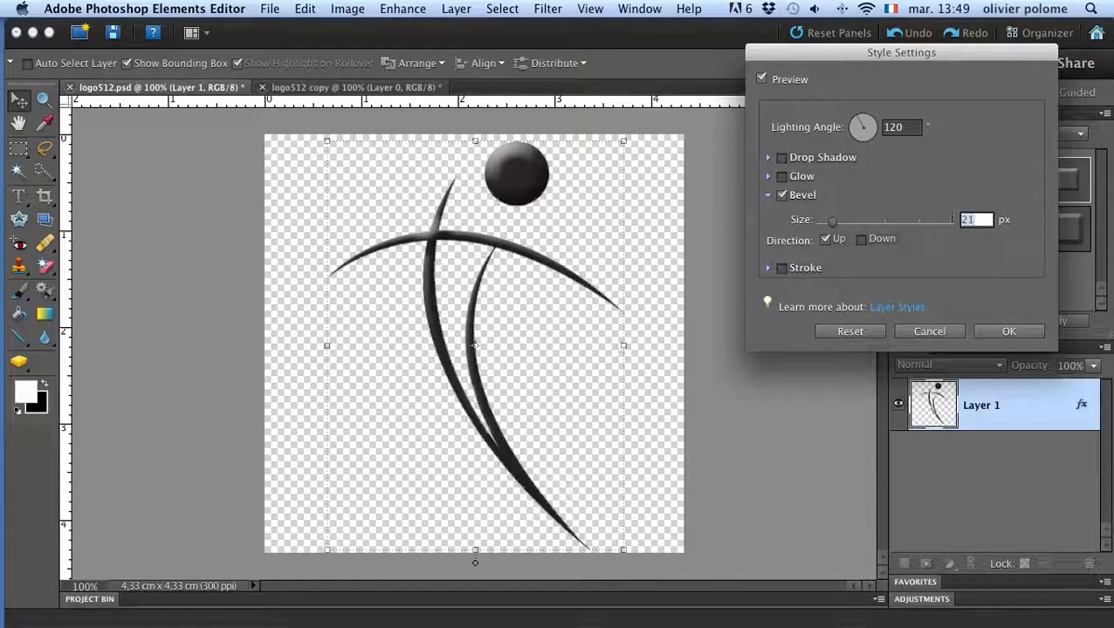
{"action": "left_click_drag", "start_coordinate": [831, 225], "coordinate": [825, 224]}
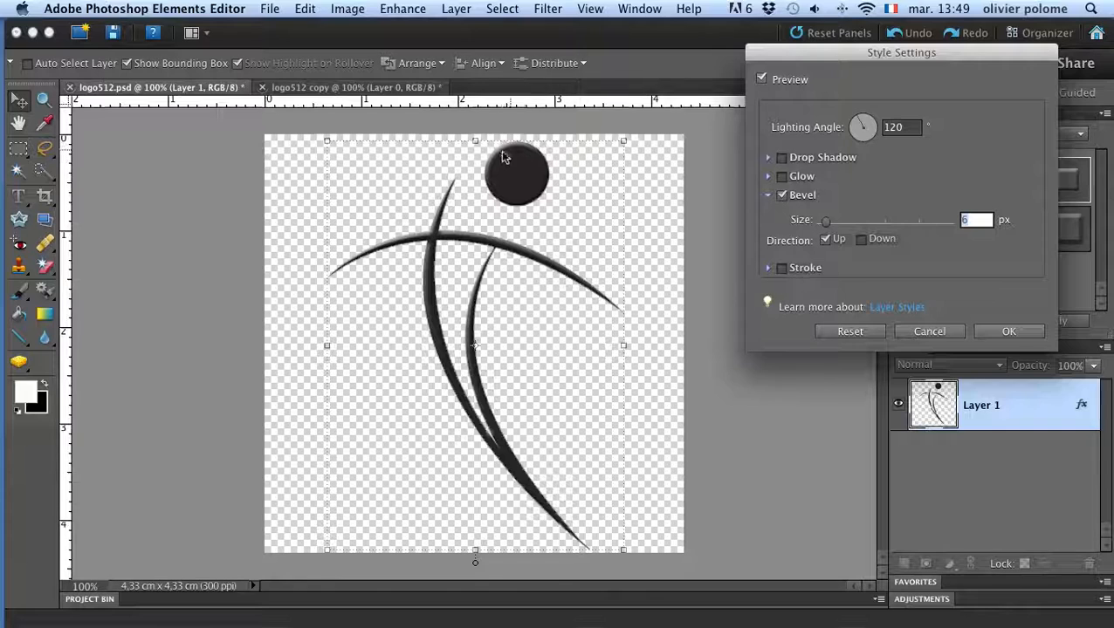
{"action": "left_click_drag", "start_coordinate": [827, 226], "coordinate": [827, 225]}
Try a drop shadow with size 5 px, distance 22 px and opacity 78% on Layer 1, and discard the style settings.
{"action": "left_click", "coordinate": [781, 159]}
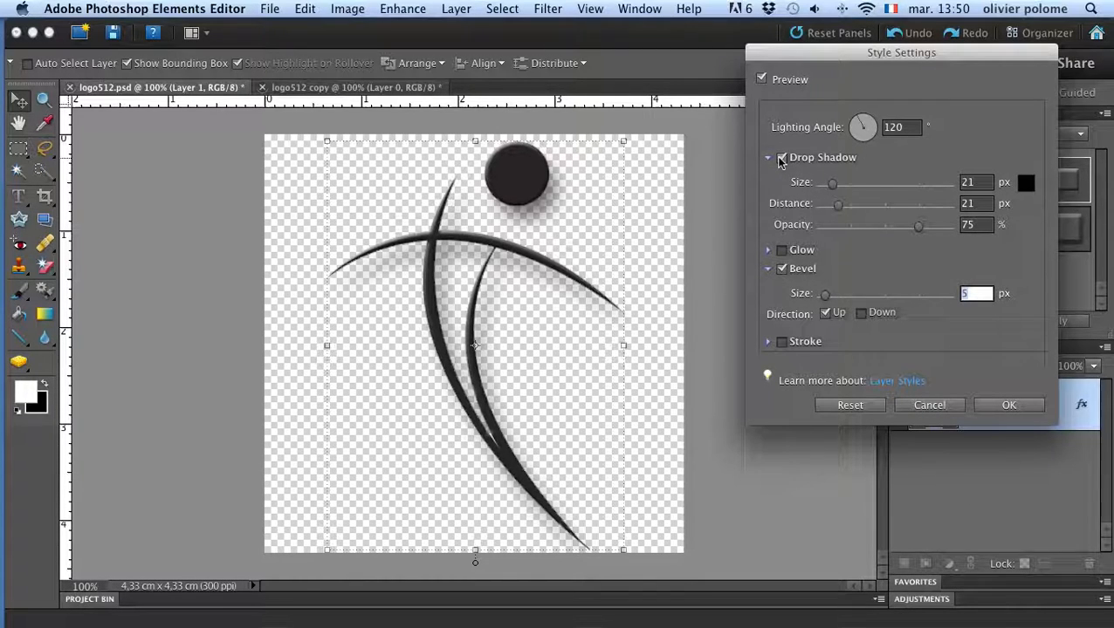
{"action": "left_click_drag", "start_coordinate": [918, 227], "coordinate": [925, 229]}
{"action": "left_click_drag", "start_coordinate": [839, 206], "coordinate": [826, 187]}
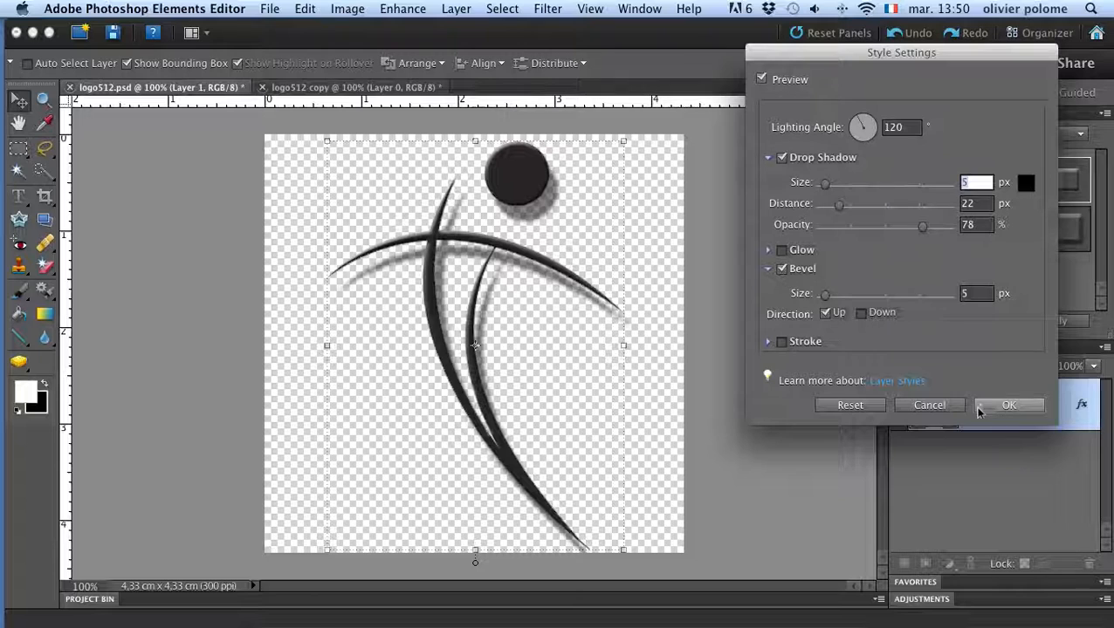
{"action": "left_click", "coordinate": [928, 405]}
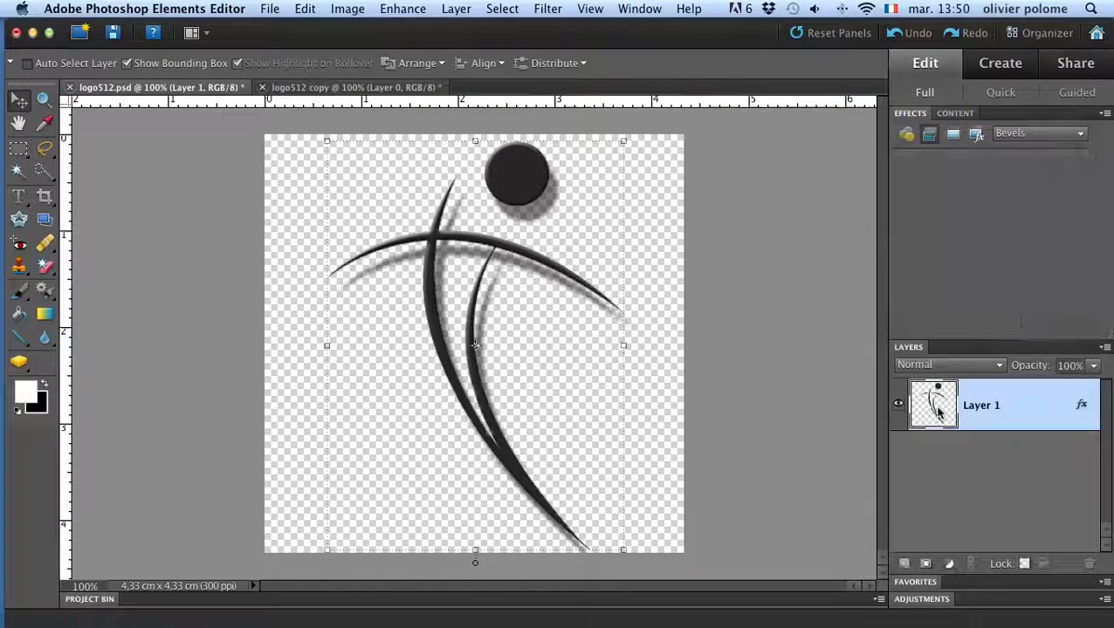
Try simplifying Layer 1 and undo the simplification.
{"action": "right_click", "coordinate": [1082, 410]}
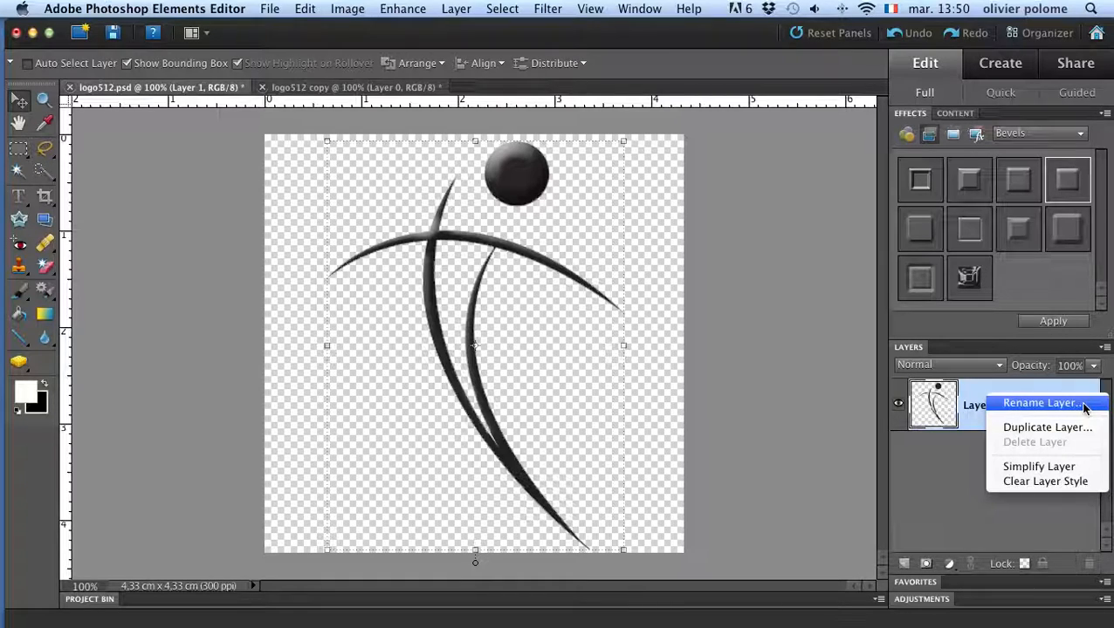
{"action": "left_click", "coordinate": [1055, 470]}
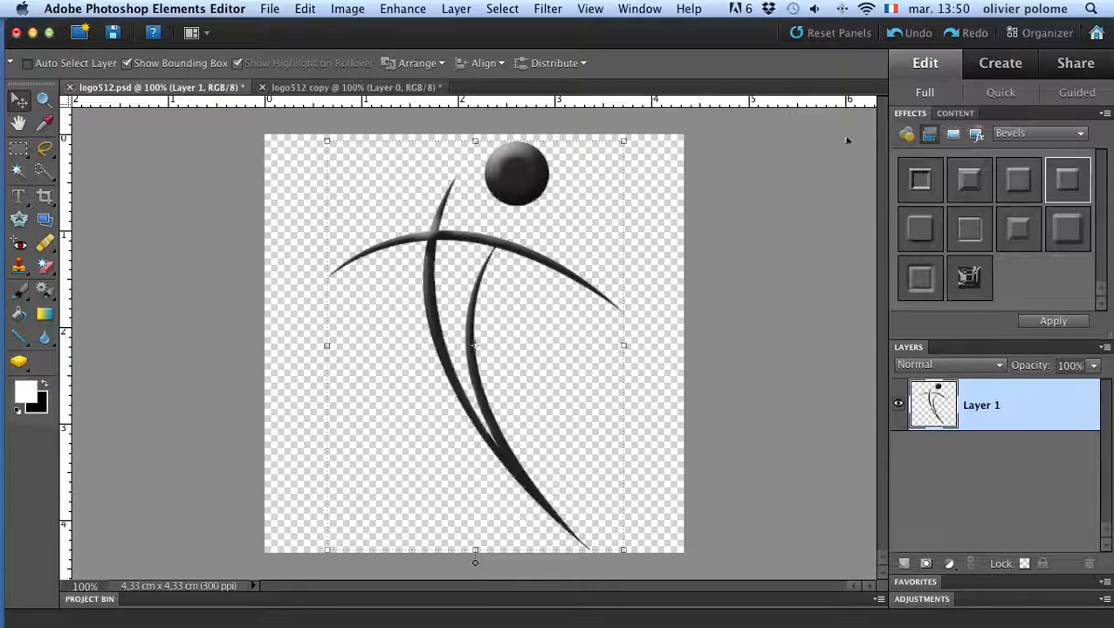
{"action": "left_click", "coordinate": [894, 34]}
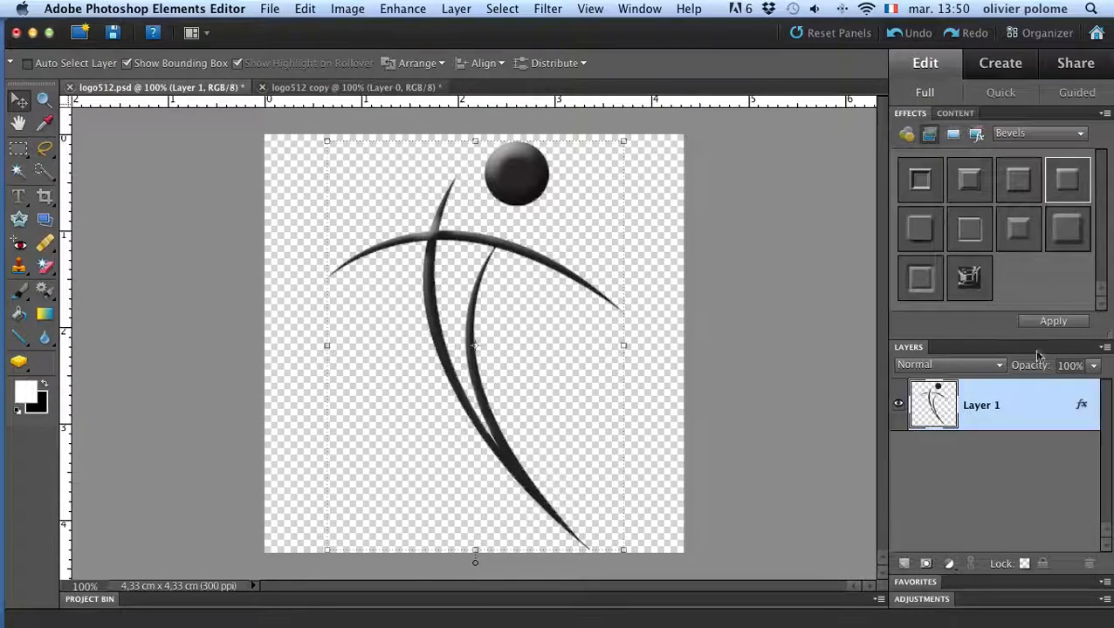
Clear the layer style from Layer 1 of logo512.psd and from Layer 0 of logo512 copy.
{"action": "right_click", "coordinate": [1082, 408]}
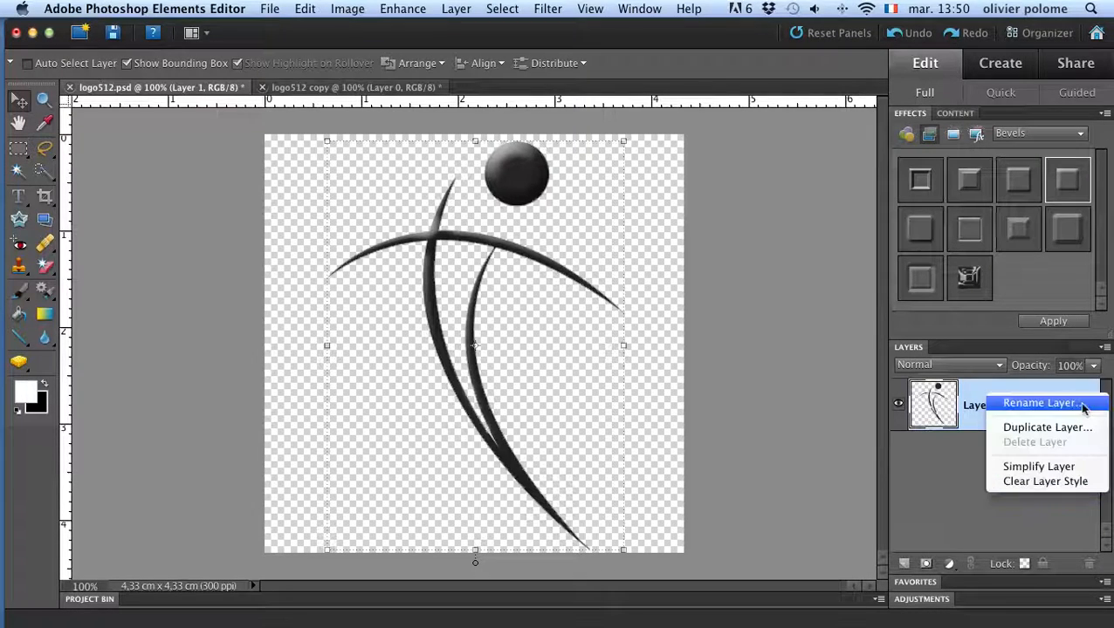
{"action": "left_click", "coordinate": [1072, 487]}
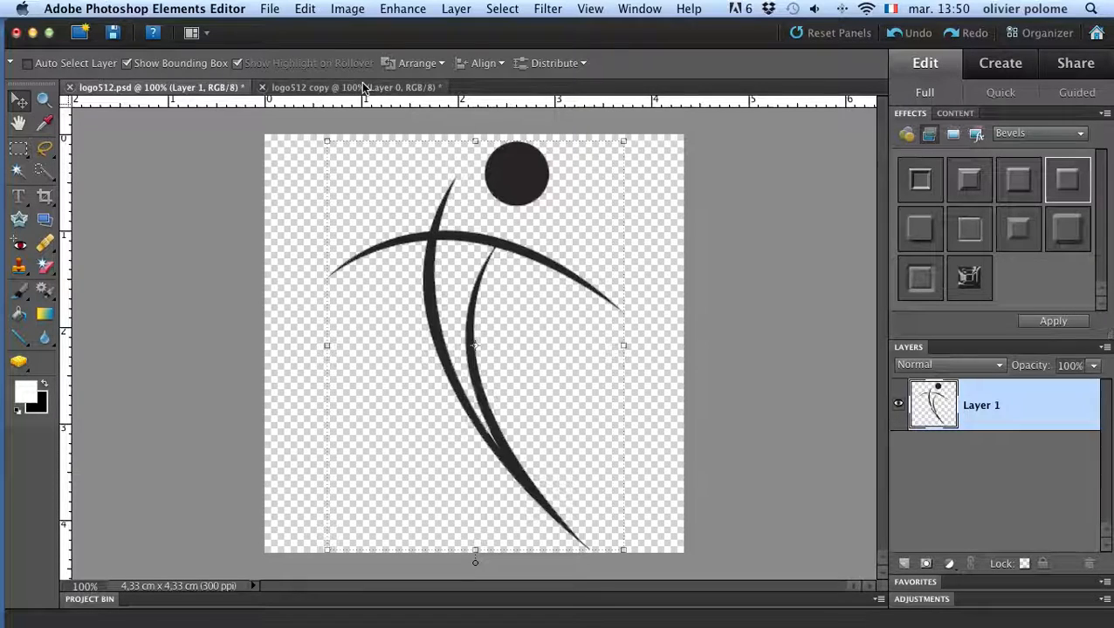
{"action": "left_click", "coordinate": [390, 88]}
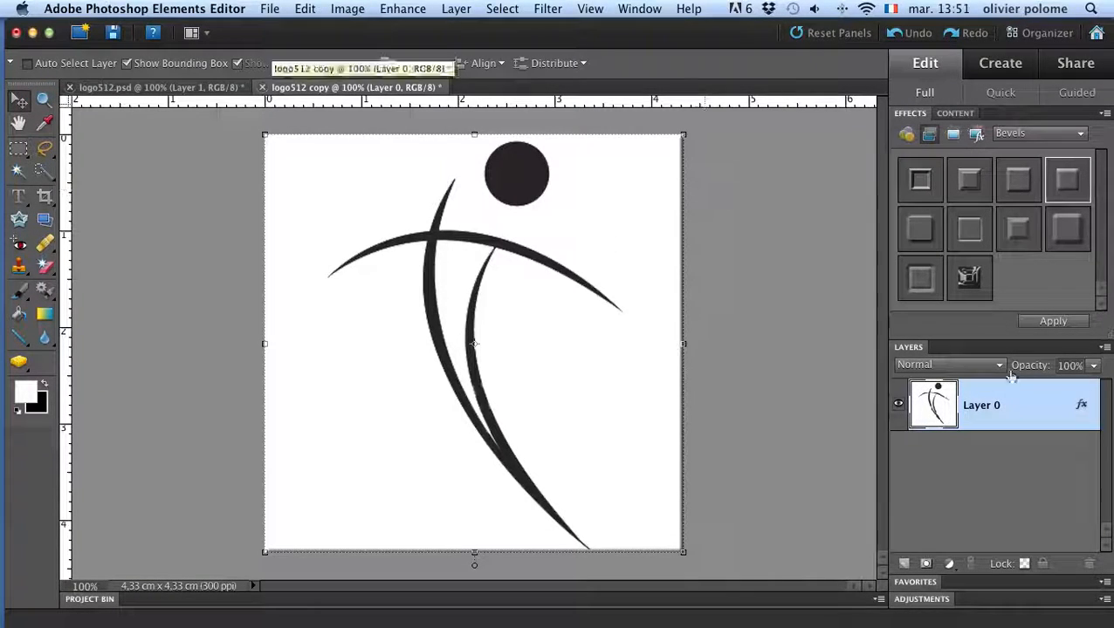
{"action": "right_click", "coordinate": [1084, 406]}
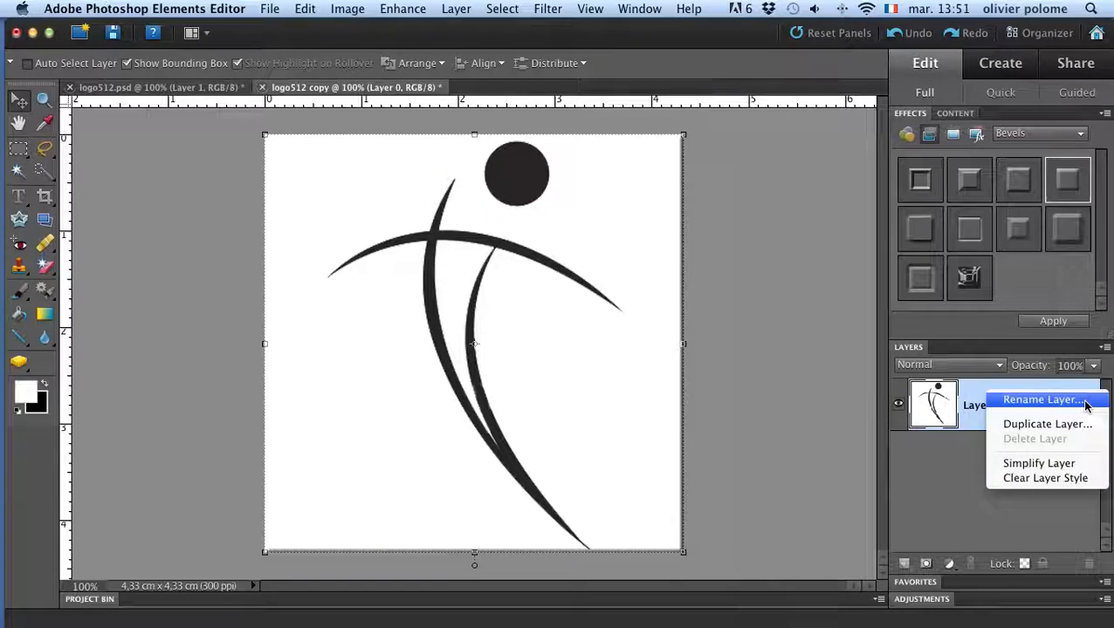
{"action": "left_click", "coordinate": [1067, 477]}
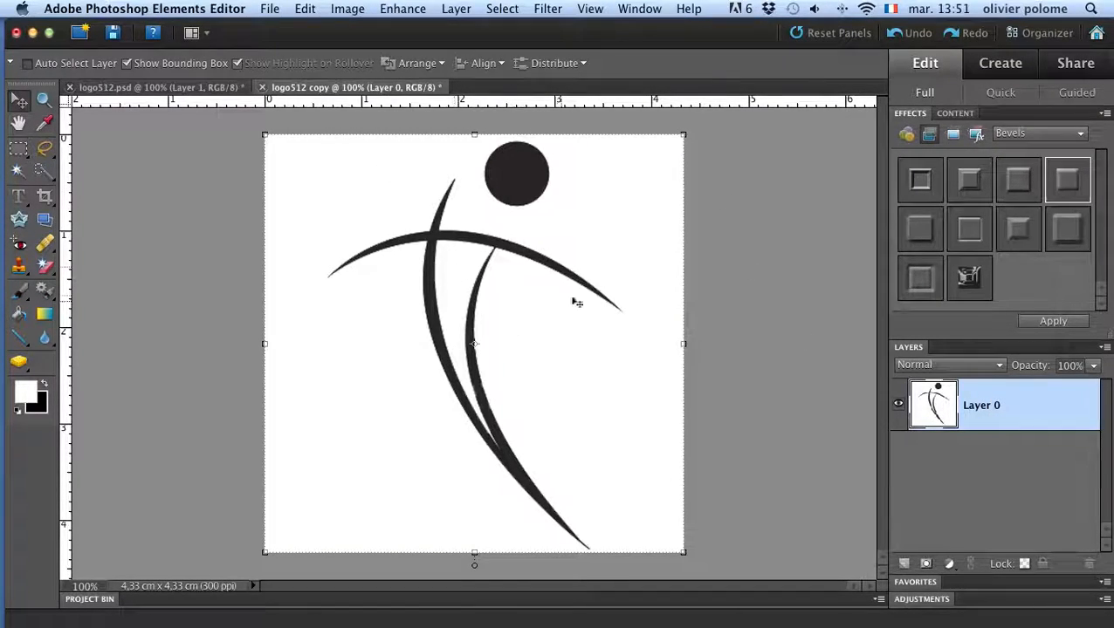
Open the recently edited stage photo whose file name ends in Robes-de-papier_1991.jpg.
{"action": "left_click", "coordinate": [110, 89]}
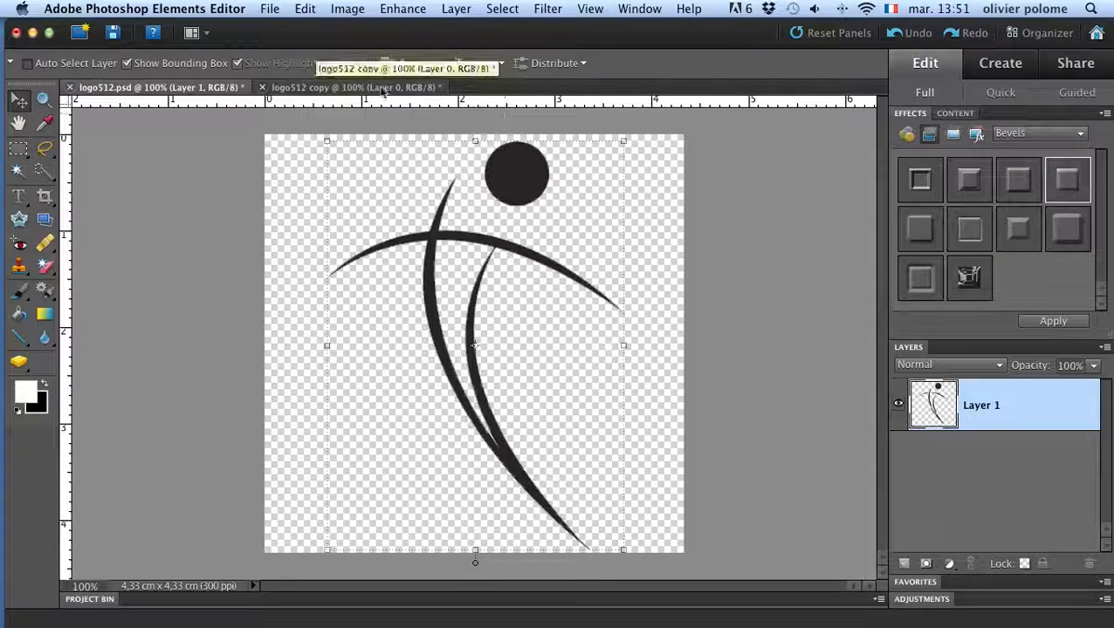
{"action": "left_click", "coordinate": [270, 9]}
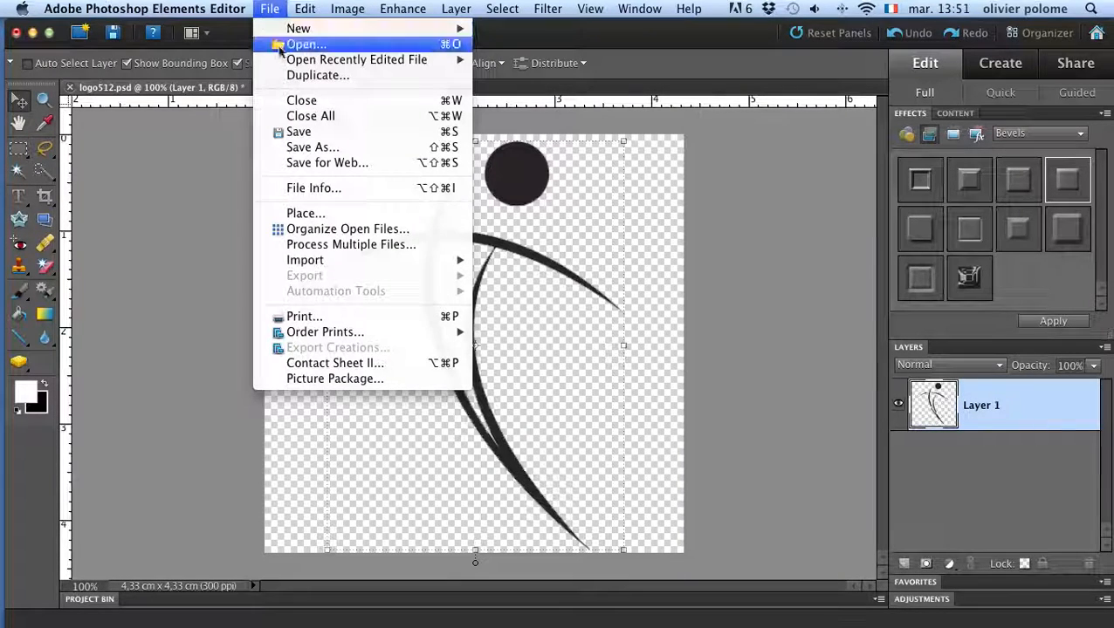
{"action": "mouse_move", "coordinate": [280, 60]}
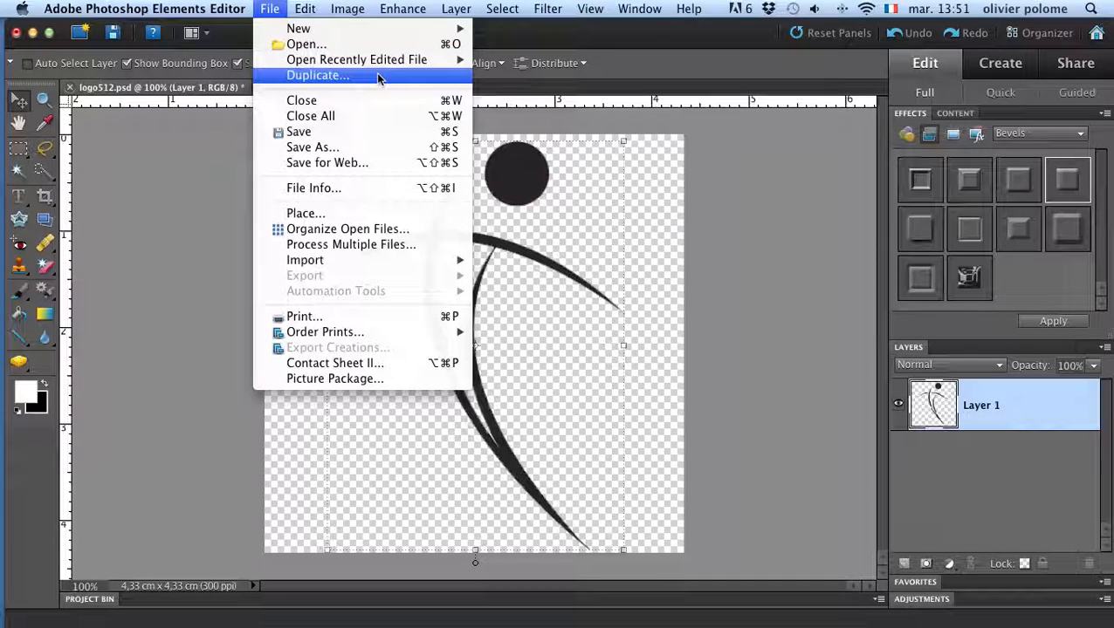
{"action": "mouse_move", "coordinate": [358, 59]}
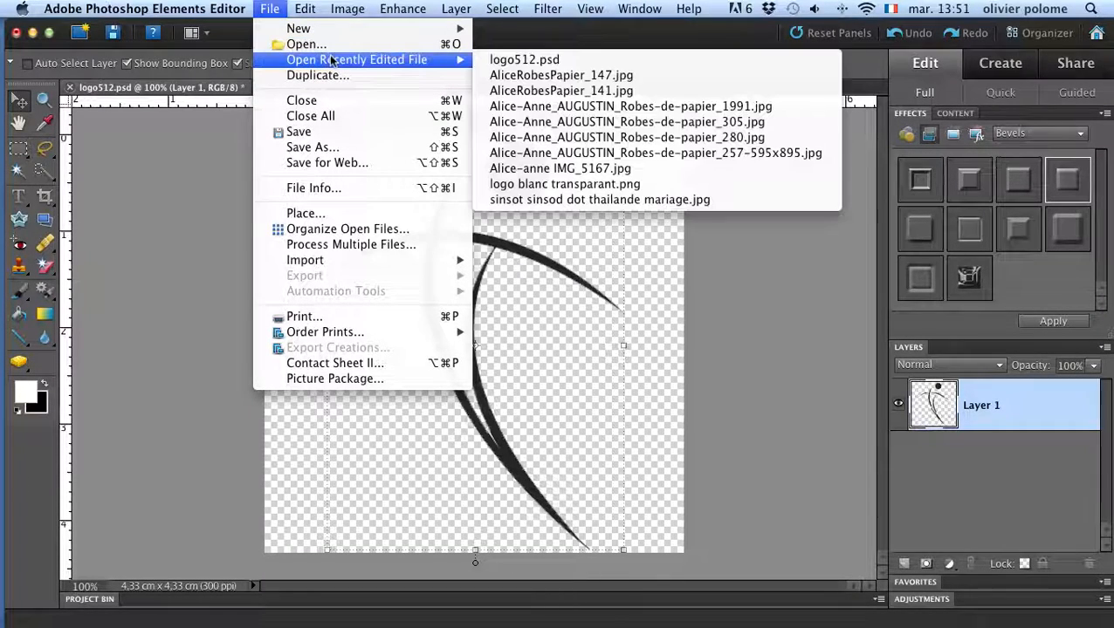
{"action": "left_click", "coordinate": [586, 107]}
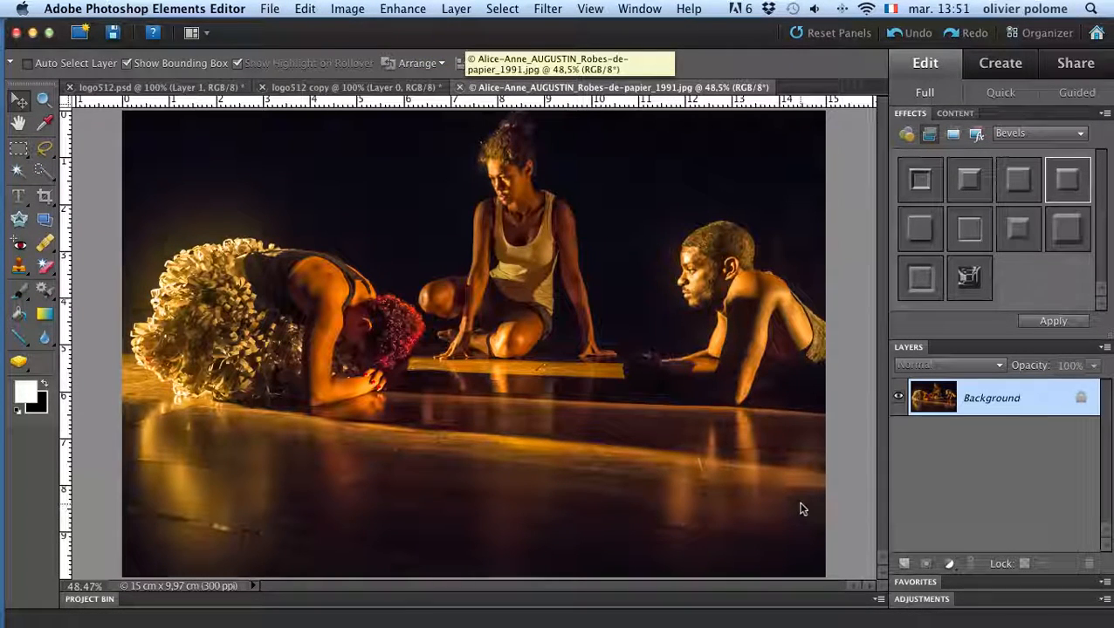
{"action": "key", "text": "super+Tab"}
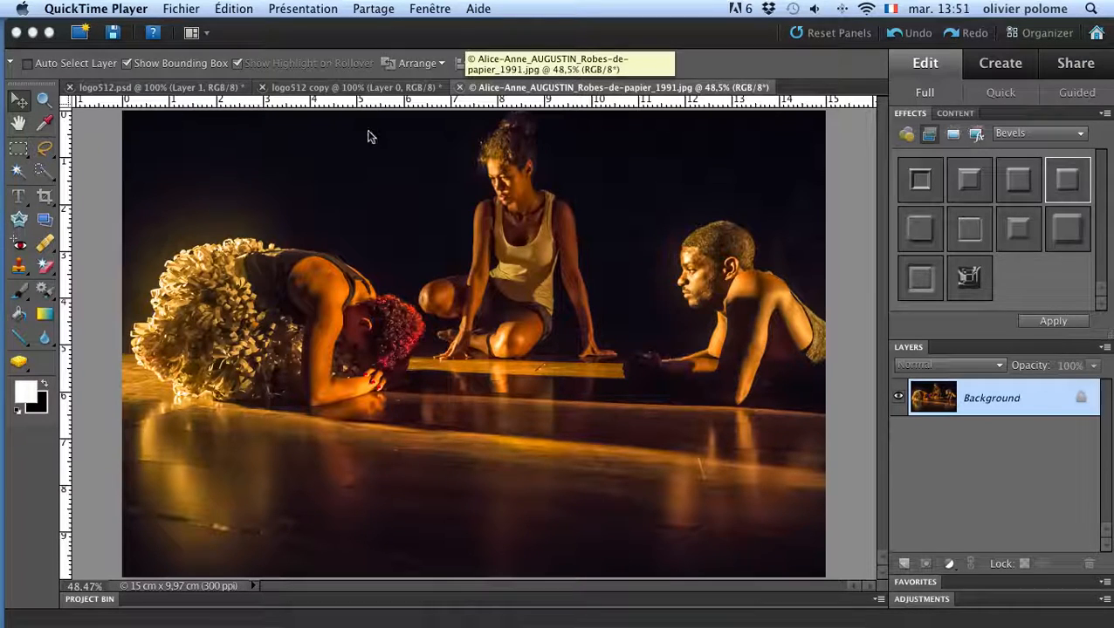
Tile the three open documents and copy the white-background logo from logo512 copy into the stage photo.
{"action": "left_click", "coordinate": [204, 33]}
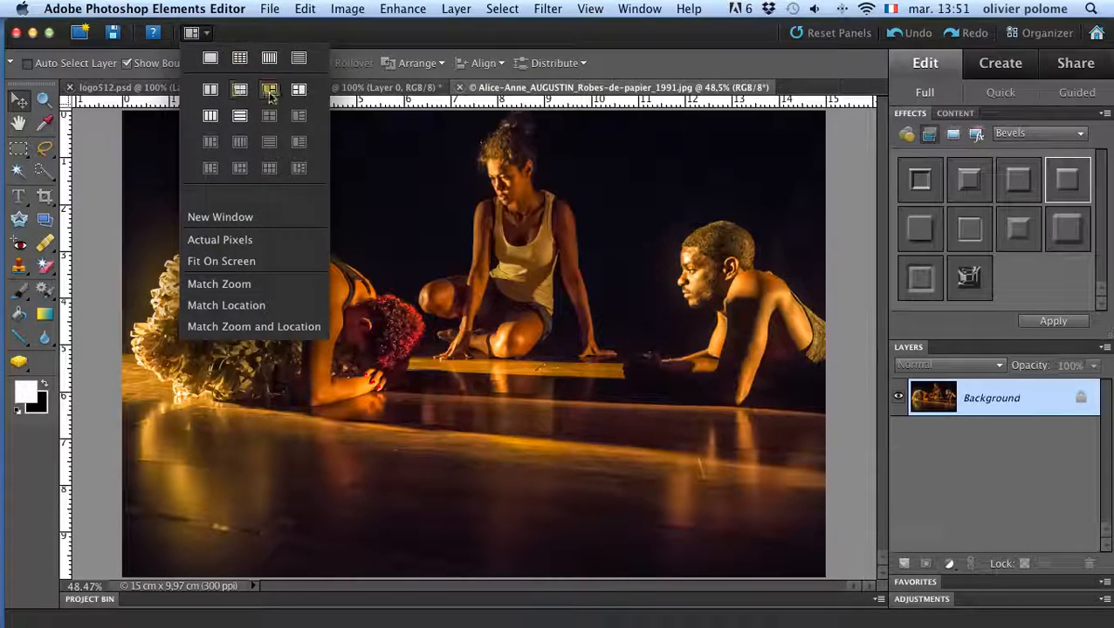
{"action": "left_click", "coordinate": [296, 90]}
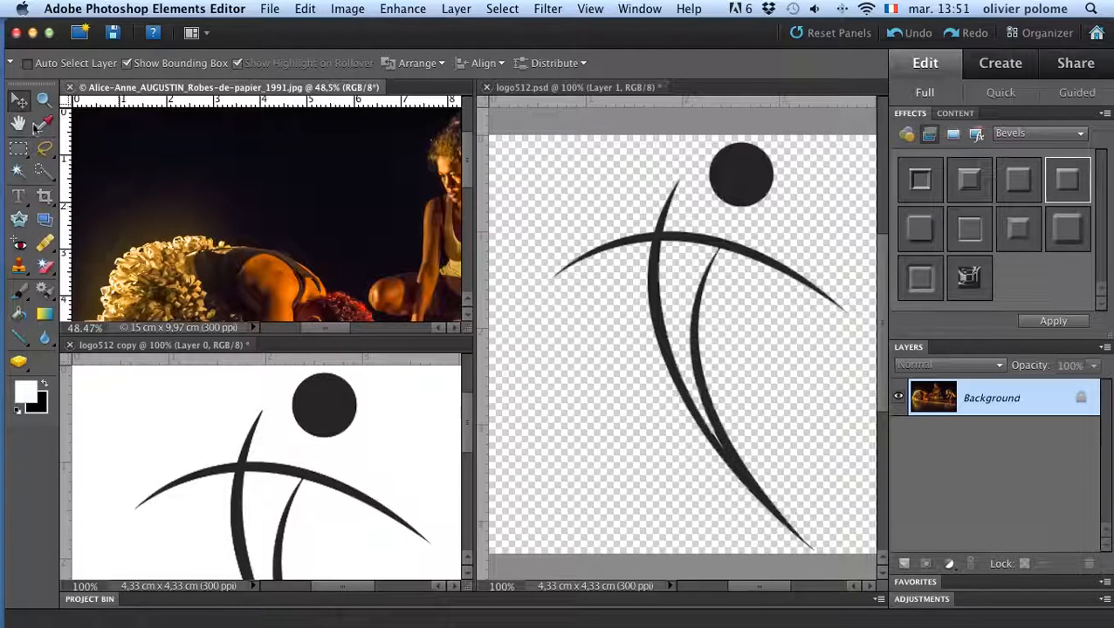
{"action": "left_click_drag", "start_coordinate": [344, 487], "coordinate": [330, 226]}
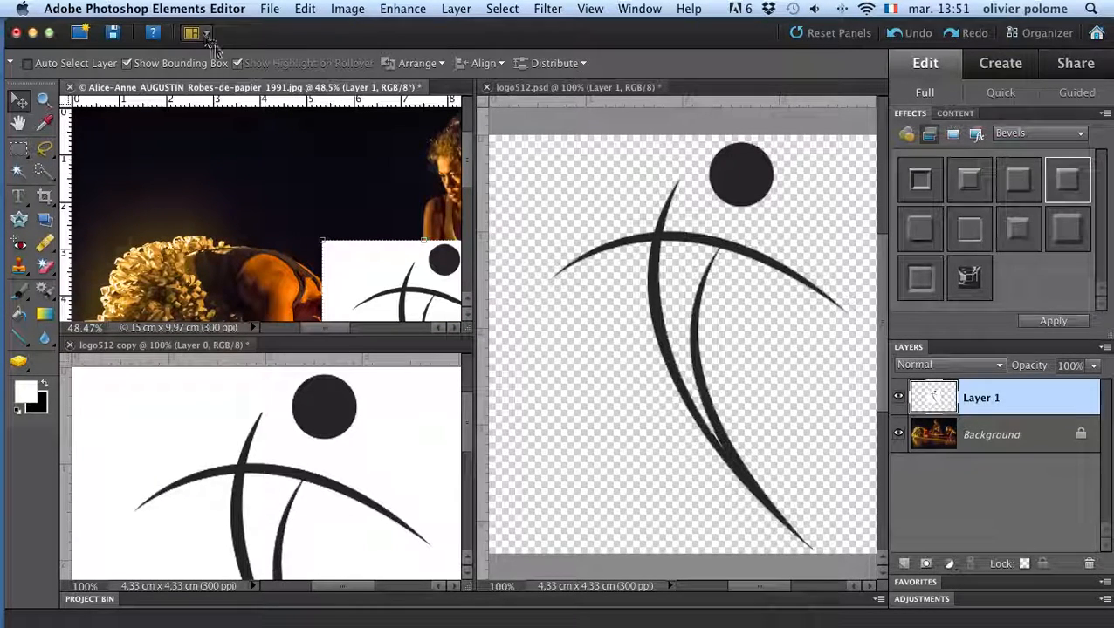
Copy the transparent logo from logo512.psd into the stage photo and return to the single-document view.
{"action": "left_click", "coordinate": [563, 308]}
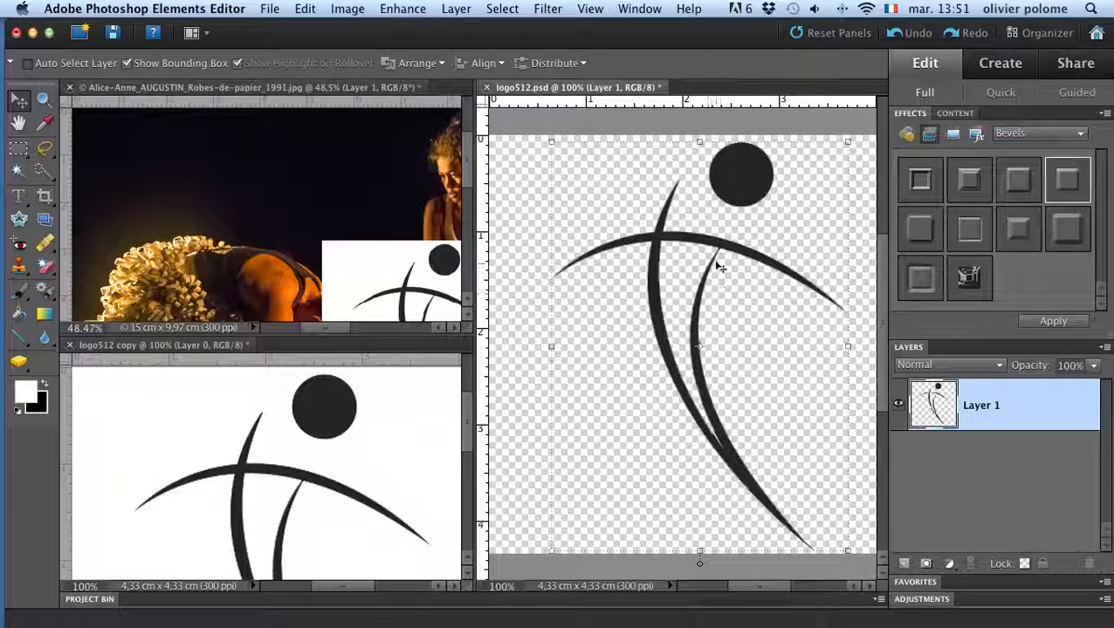
{"action": "left_click_drag", "start_coordinate": [714, 247], "coordinate": [205, 232]}
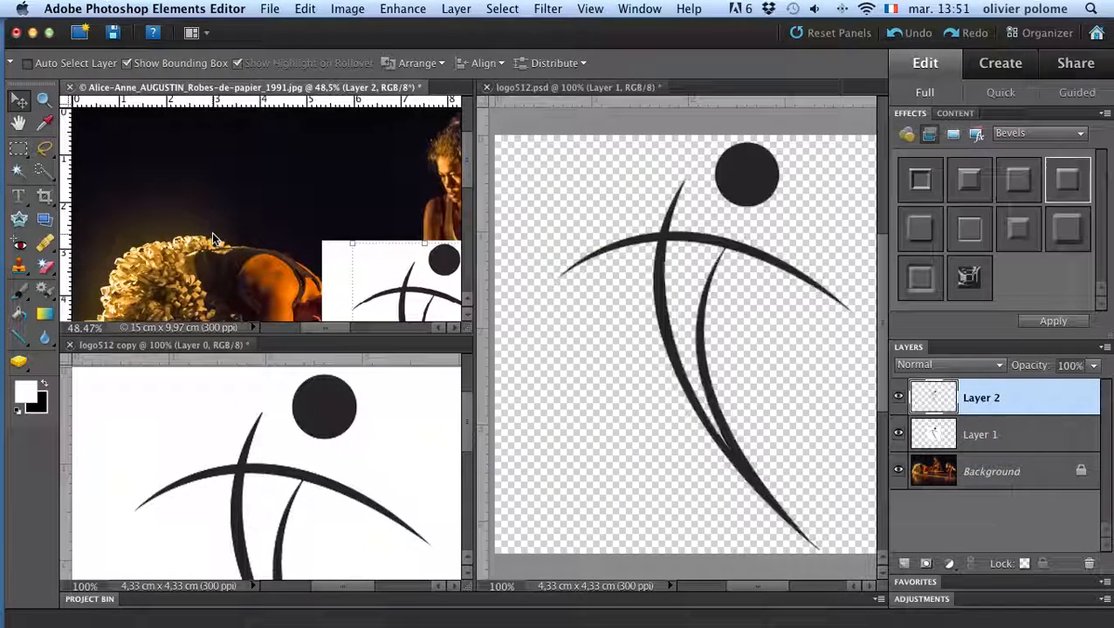
{"action": "left_click", "coordinate": [191, 33]}
{"action": "left_click", "coordinate": [208, 57]}
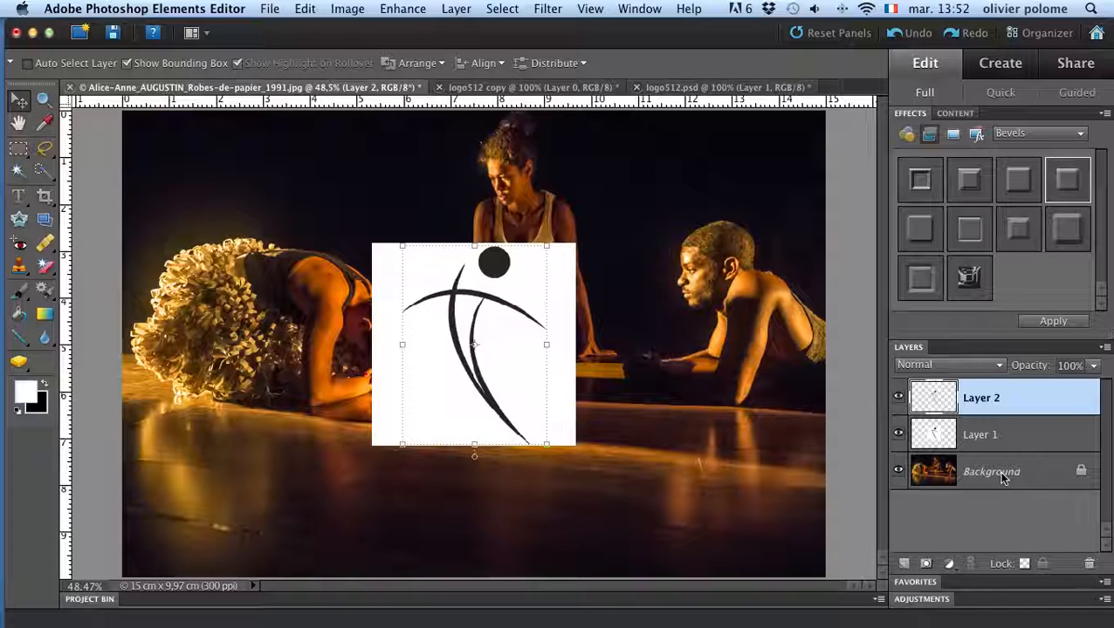
{"action": "key", "text": "super+Tab"}
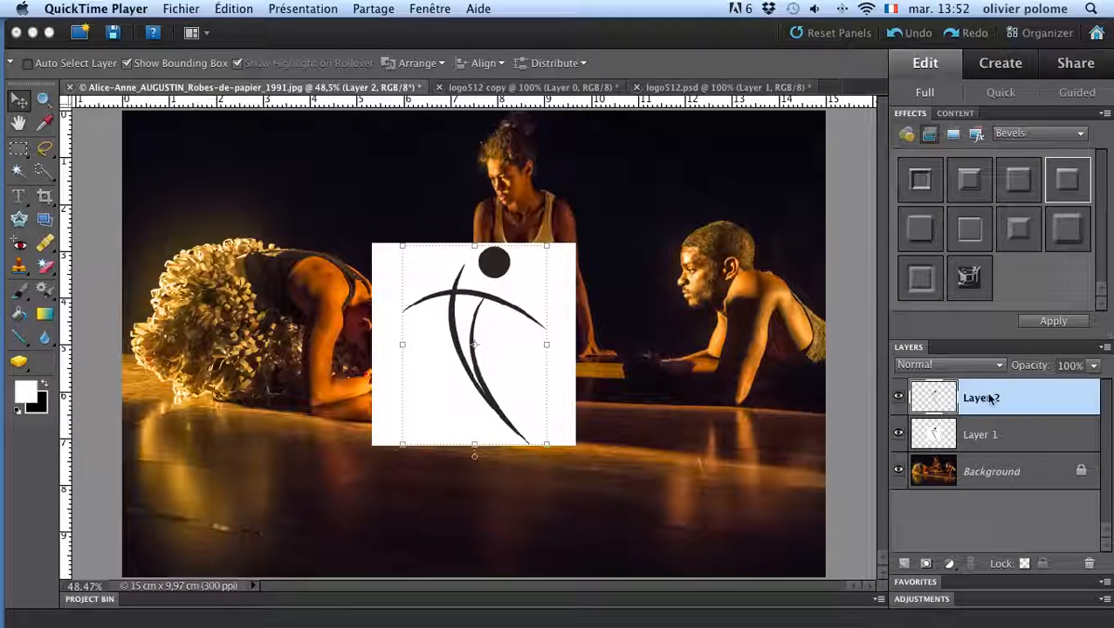
Move the white-background logo, Layer 1, to the photo's lower-right area and delete that layer.
{"action": "left_click", "coordinate": [999, 435]}
{"action": "left_click", "coordinate": [998, 435]}
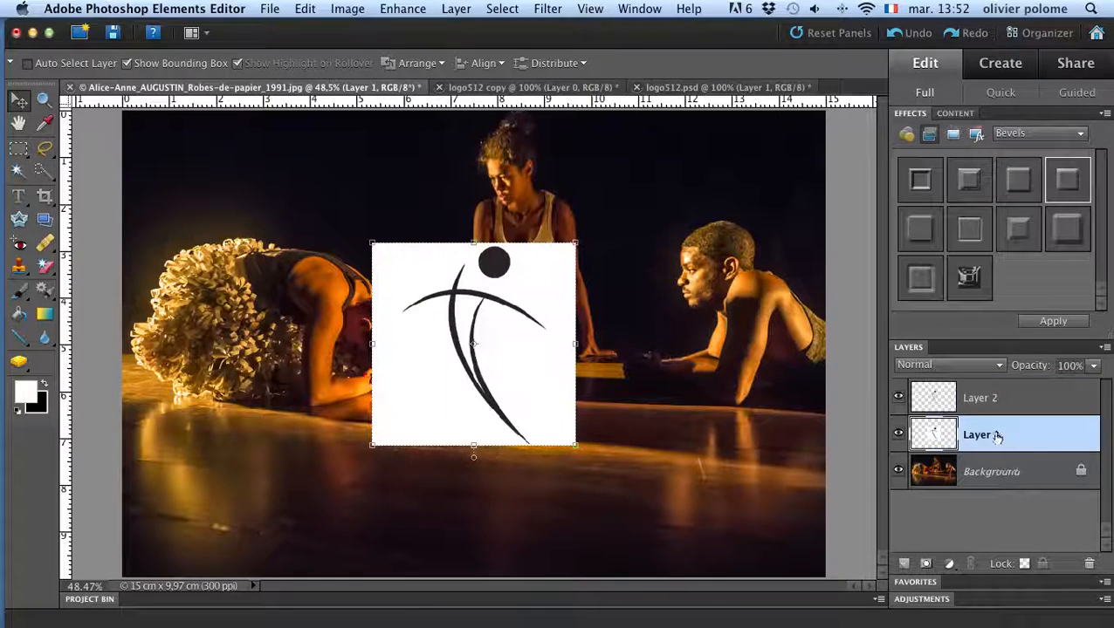
{"action": "left_click_drag", "start_coordinate": [410, 277], "coordinate": [642, 401]}
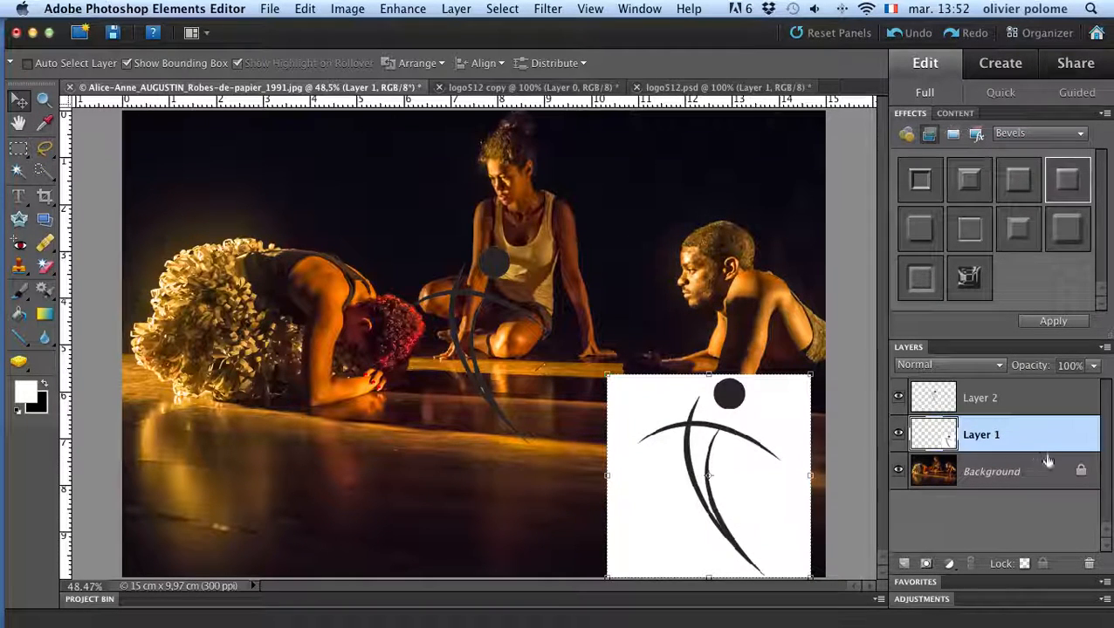
{"action": "right_click", "coordinate": [1028, 436]}
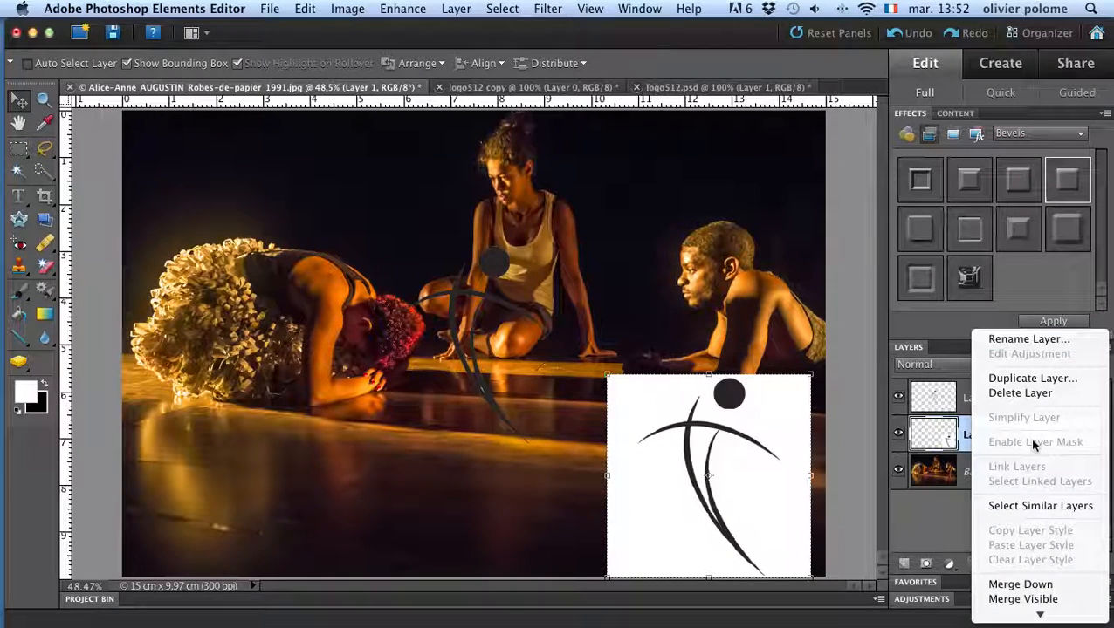
{"action": "left_click", "coordinate": [1028, 395]}
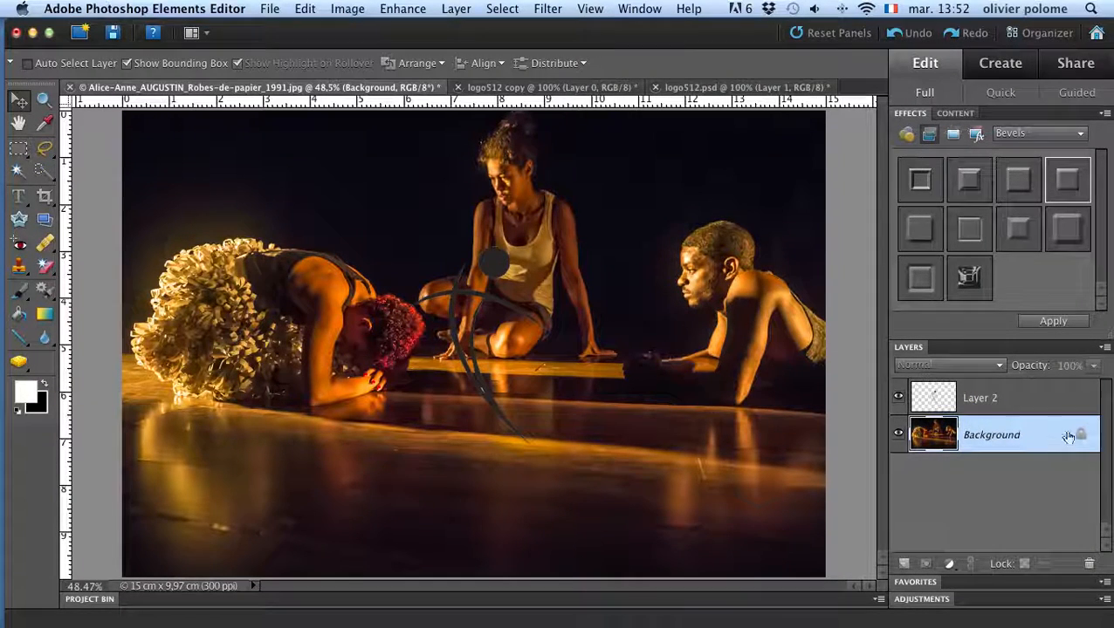
Scale the transparent logo on Layer 2 to 41.4% with constrained proportions and place it in the photo's lower-right corner.
{"action": "left_click", "coordinate": [1051, 409]}
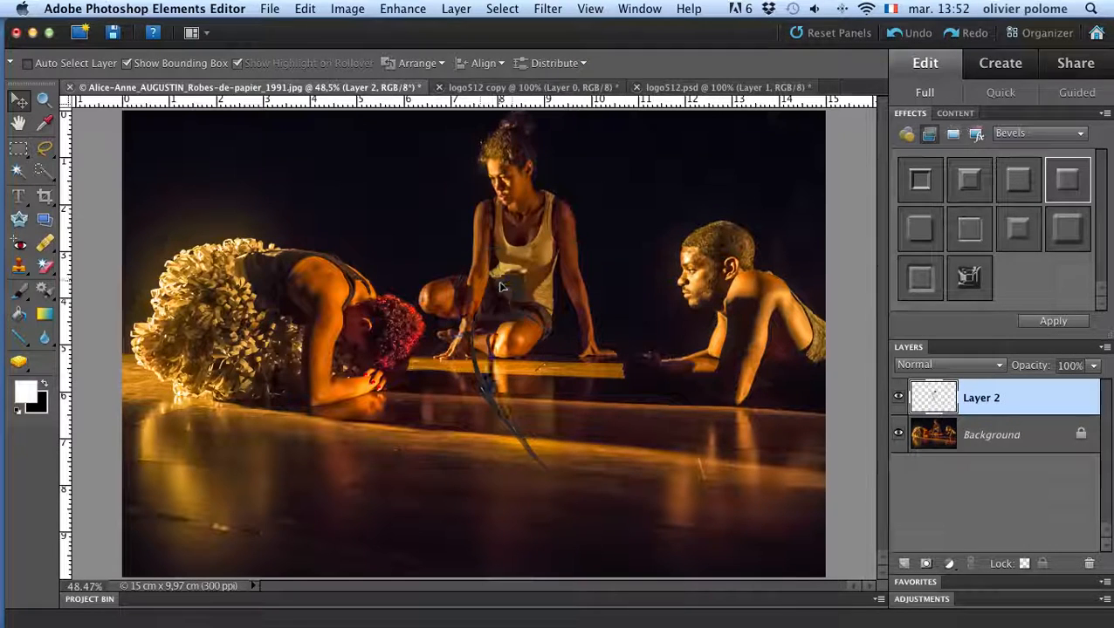
{"action": "mouse_move", "coordinate": [548, 360]}
{"action": "left_mouse_down"}
{"action": "mouse_move", "coordinate": [642, 386]}
{"action": "mouse_move", "coordinate": [687, 351]}
{"action": "left_mouse_up"}
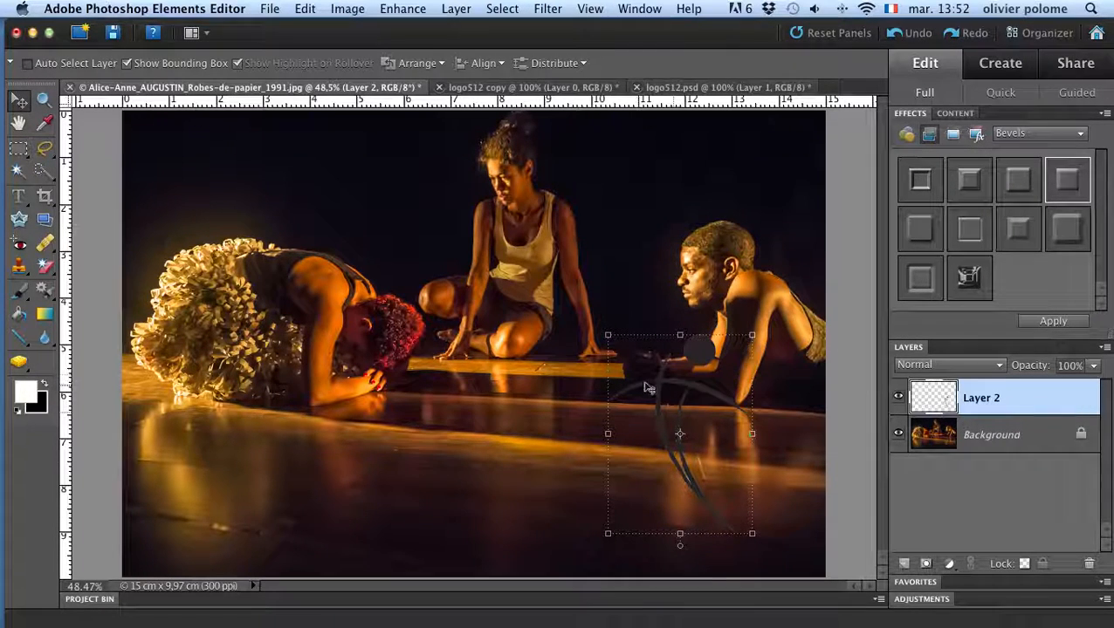
{"action": "left_click_drag", "start_coordinate": [605, 336], "coordinate": [647, 392]}
{"action": "left_click_drag", "start_coordinate": [682, 431], "coordinate": [783, 522]}
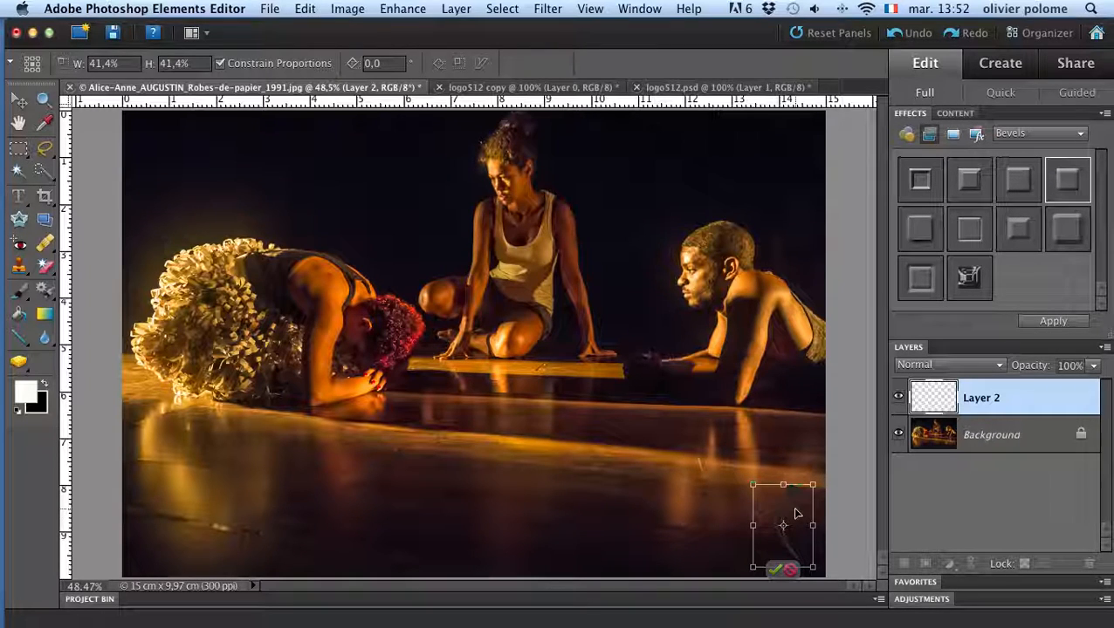